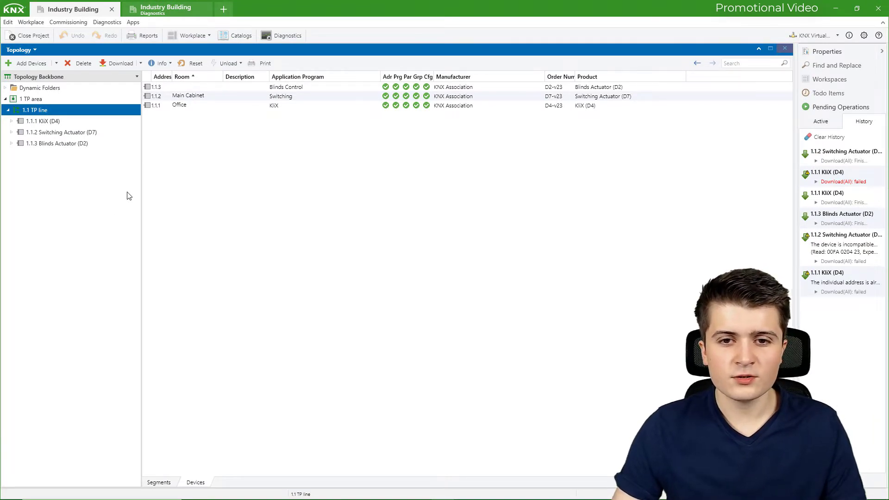
Open a Buildings panel alongside the topology and show the Main Cabinet in the Groundfloor corridor.
{"action": "left_click", "coordinate": [191, 88]}
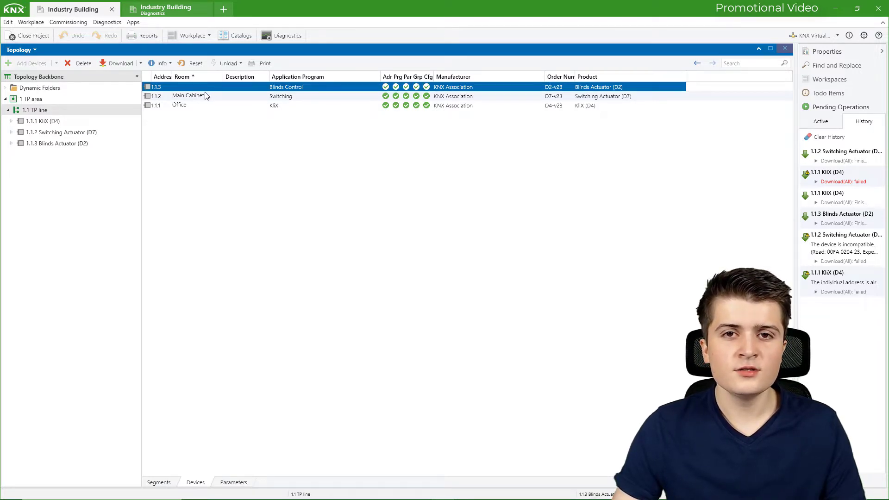
{"action": "left_click", "coordinate": [176, 41]}
{"action": "mouse_move", "coordinate": [252, 80]}
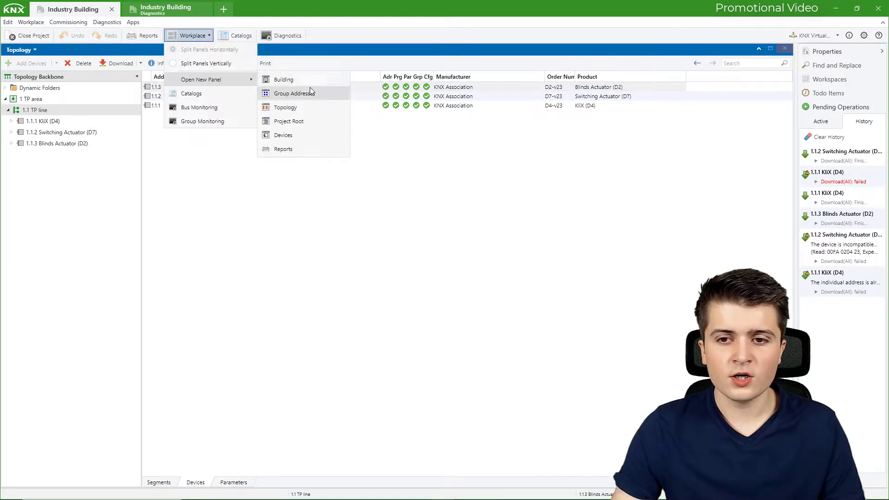
{"action": "left_click", "coordinate": [284, 80]}
{"action": "left_click", "coordinate": [5, 322]}
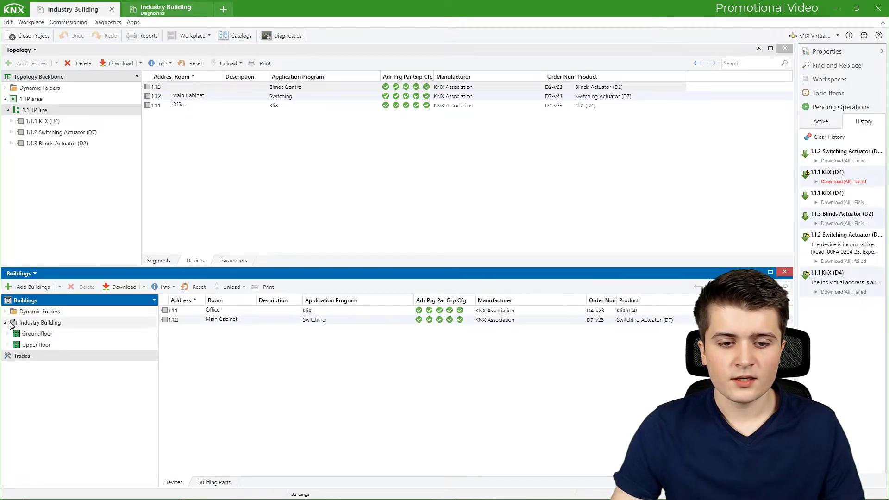
{"action": "left_click", "coordinate": [8, 333]}
{"action": "left_click", "coordinate": [12, 345]}
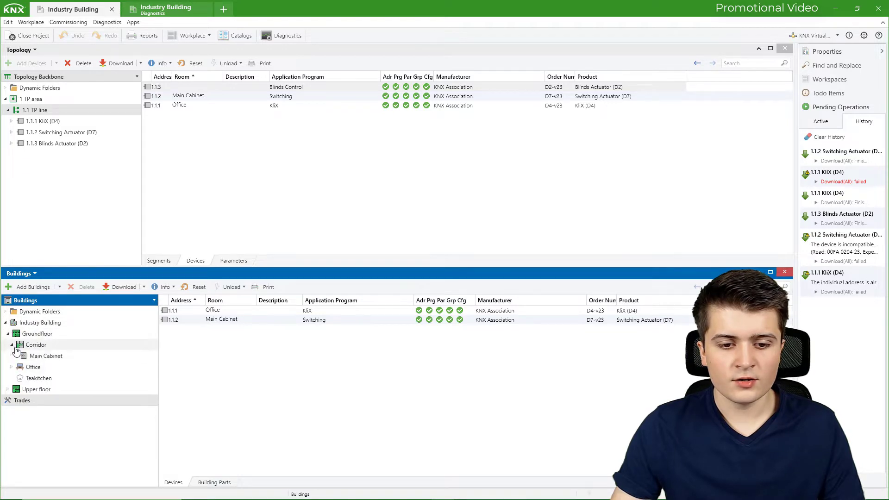
{"action": "left_click", "coordinate": [30, 356]}
Assign the 1.1.3 Blinds Actuator (D2) to the Main Cabinet and close the Buildings panel.
{"action": "left_click", "coordinate": [199, 87]}
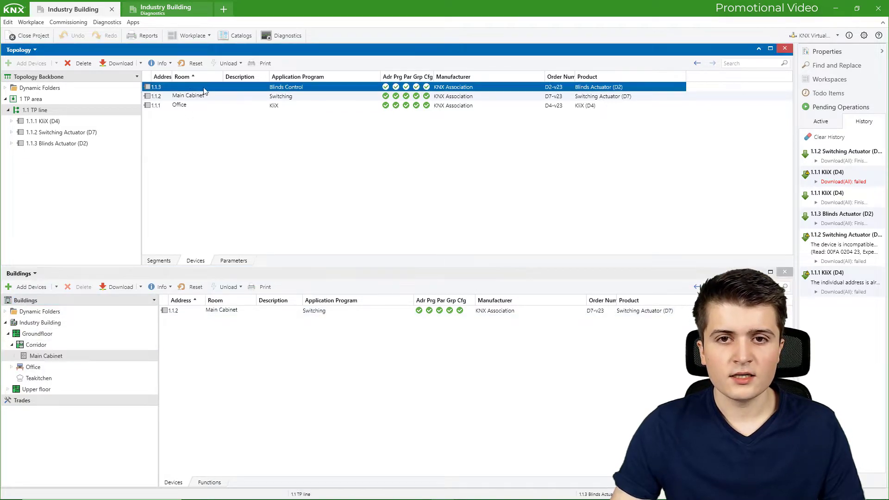
{"action": "left_click_drag", "start_coordinate": [196, 92], "coordinate": [71, 357]}
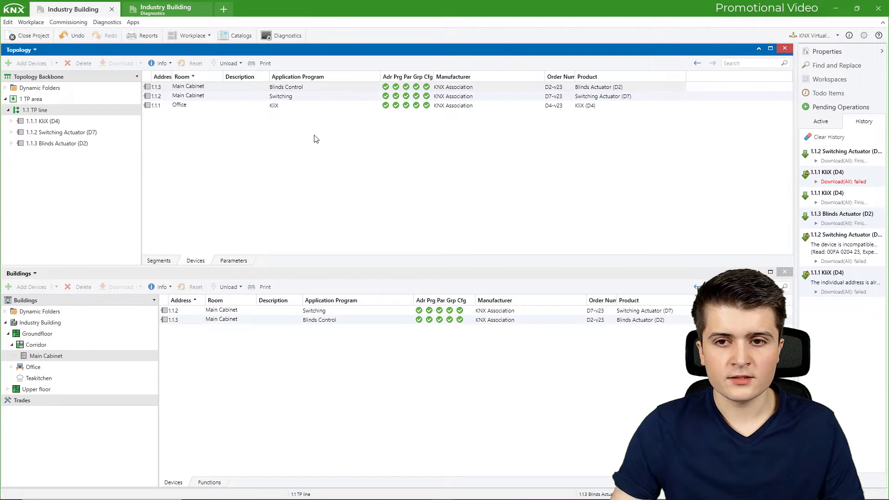
{"action": "left_click", "coordinate": [784, 272]}
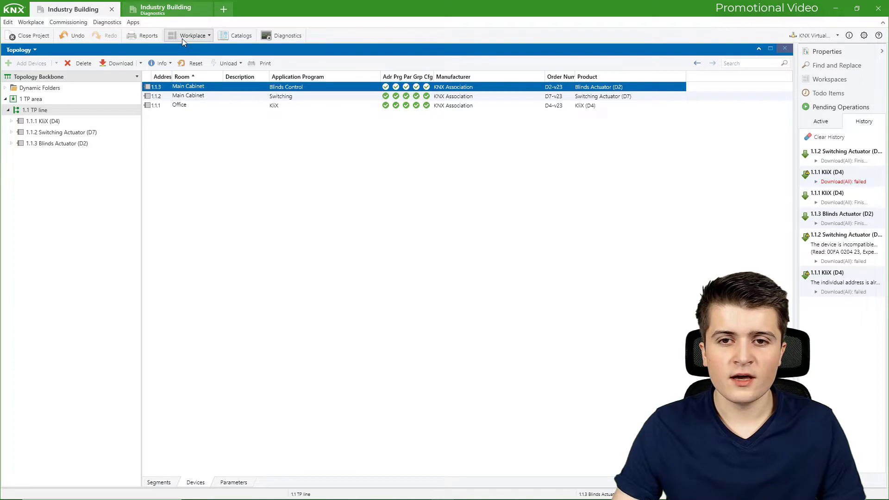
Open the product catalog and list the devices of the manufacturer KNX Association.
{"action": "left_click", "coordinate": [235, 36]}
{"action": "scroll", "coordinate": [51, 392], "scroll_direction": "down", "scroll_amount": 15}
{"action": "scroll", "coordinate": [46, 412], "scroll_direction": "down", "scroll_amount": 4}
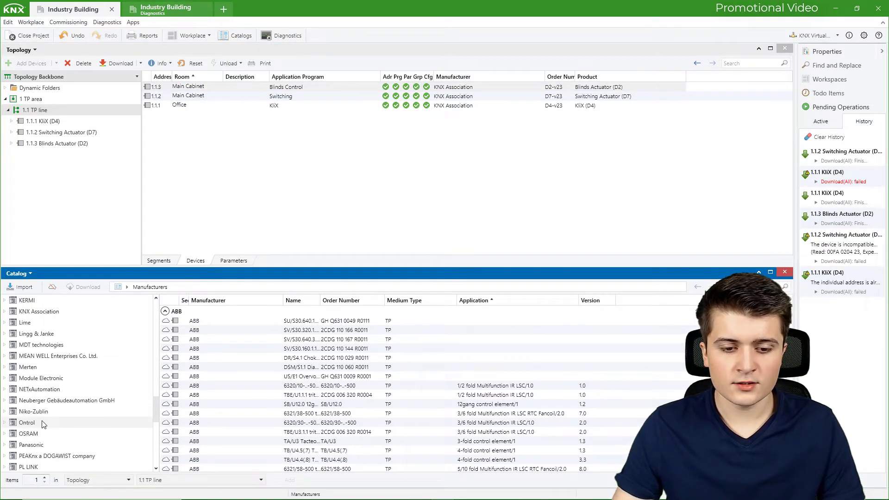
{"action": "scroll", "coordinate": [65, 363], "scroll_direction": "up", "scroll_amount": 5}
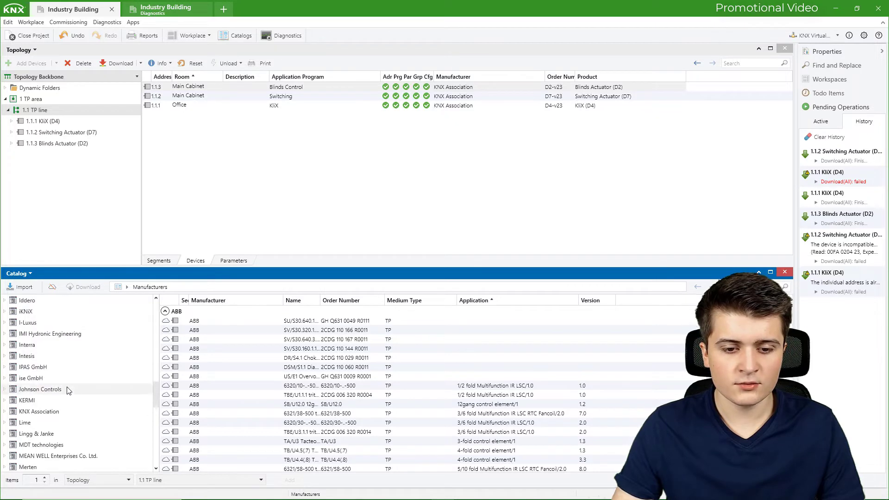
{"action": "left_click", "coordinate": [52, 412]}
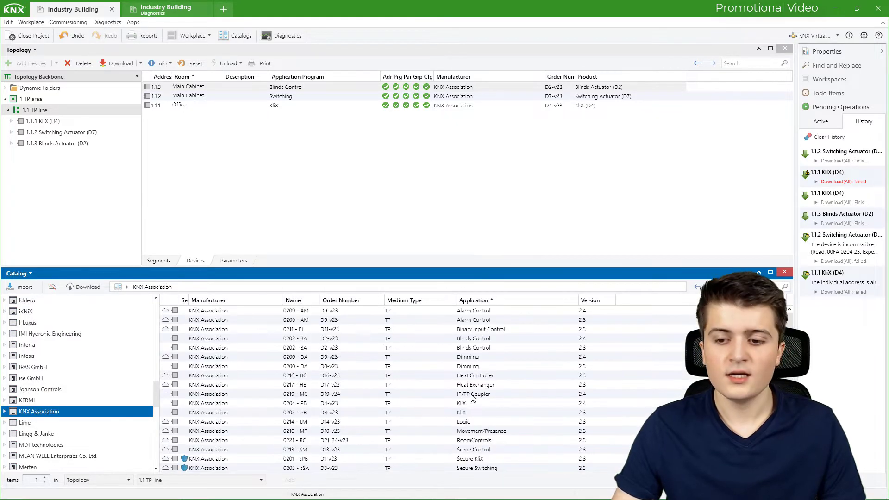
Add the 0200 - DA Dimming device, version 2.4, to the 1.1 TP line and close the catalog.
{"action": "left_click", "coordinate": [476, 367]}
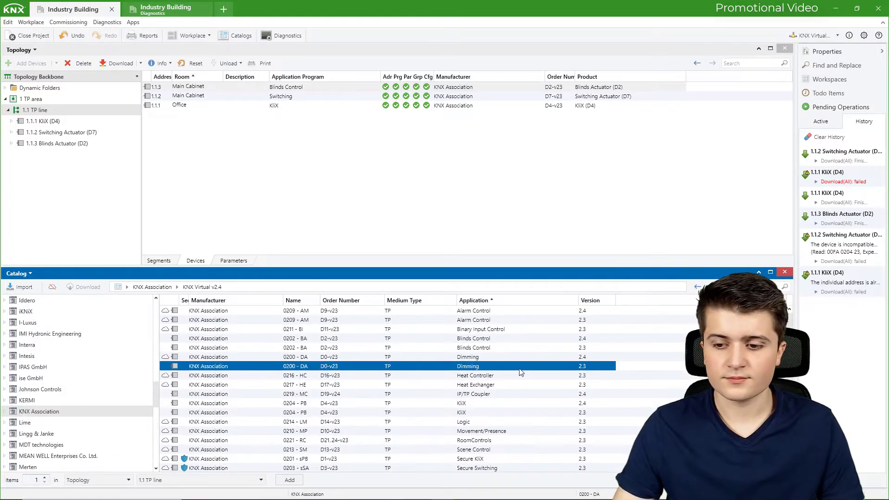
{"action": "left_click", "coordinate": [525, 358]}
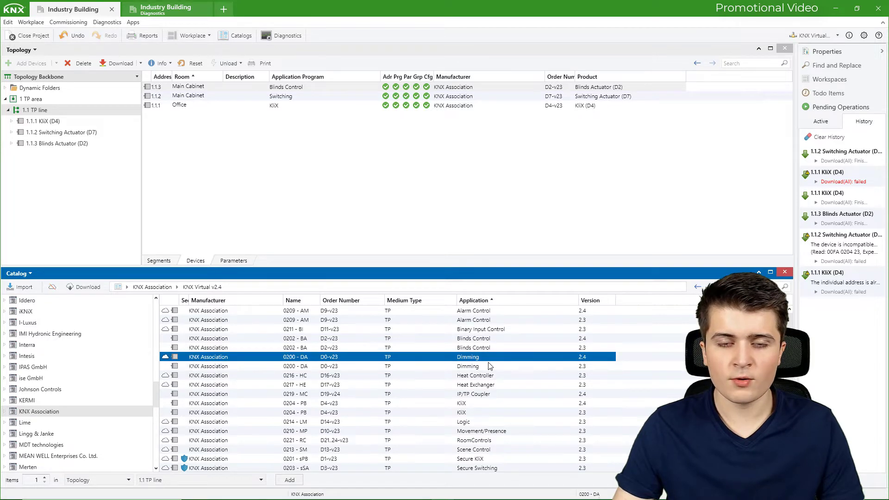
{"action": "left_click_drag", "start_coordinate": [297, 357], "coordinate": [69, 109]}
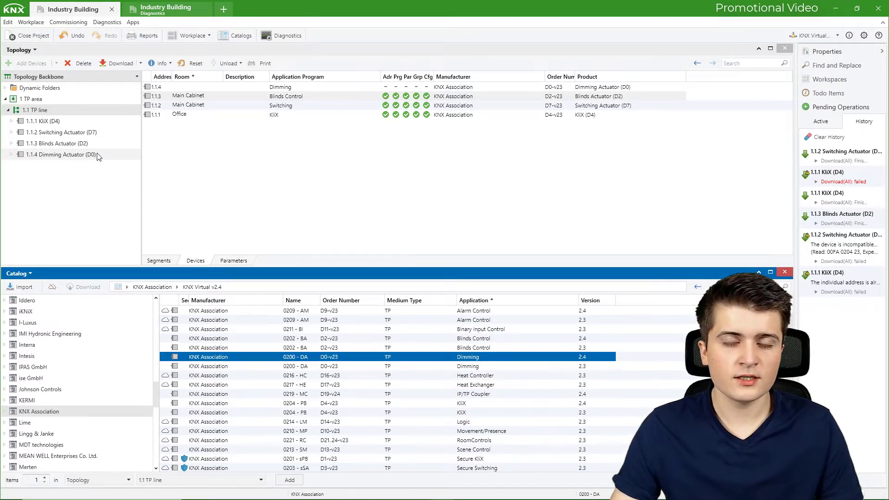
{"action": "left_click", "coordinate": [785, 273]}
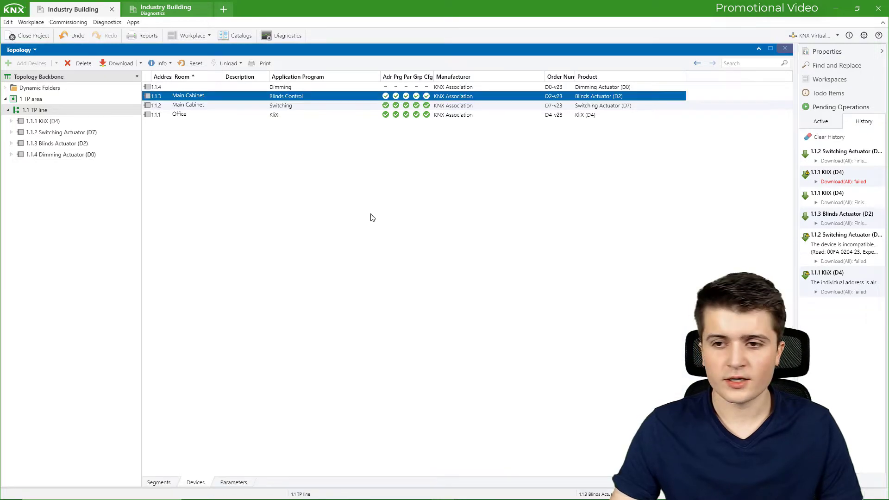
Examine the CH-1 OnOff, Dimming Control and Dimming Value group objects of the 1.1.4 Dimming Actuator.
{"action": "left_click", "coordinate": [61, 160]}
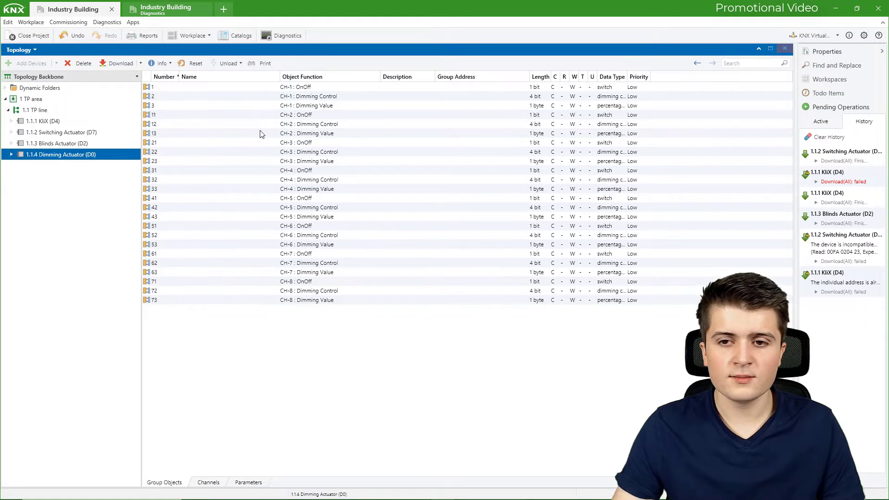
{"action": "left_click_drag", "start_coordinate": [278, 88], "coordinate": [260, 113]}
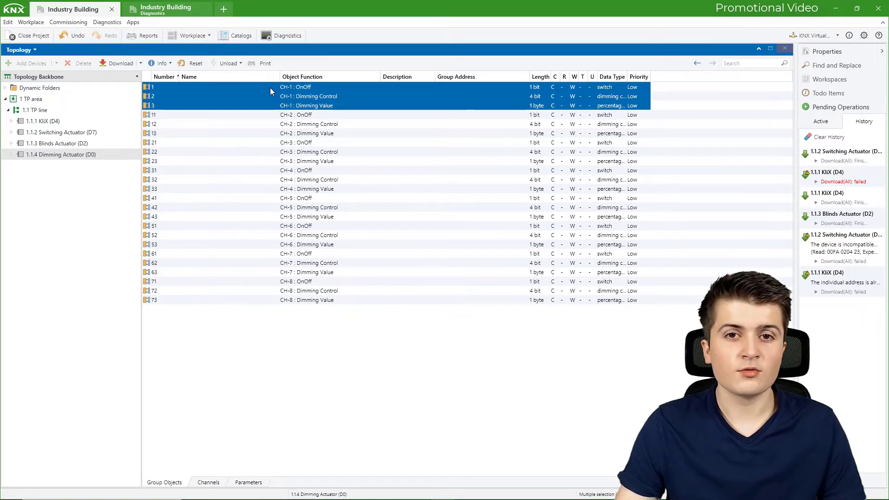
{"action": "left_click", "coordinate": [239, 100]}
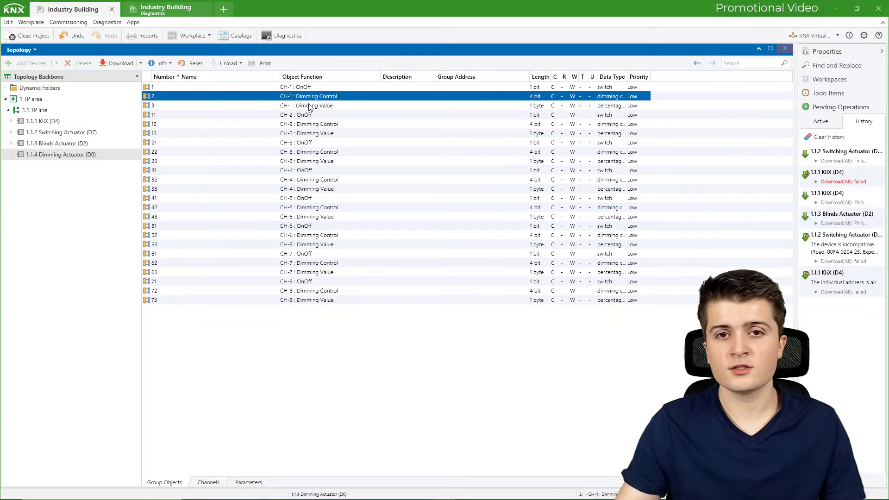
{"action": "left_click", "coordinate": [218, 106]}
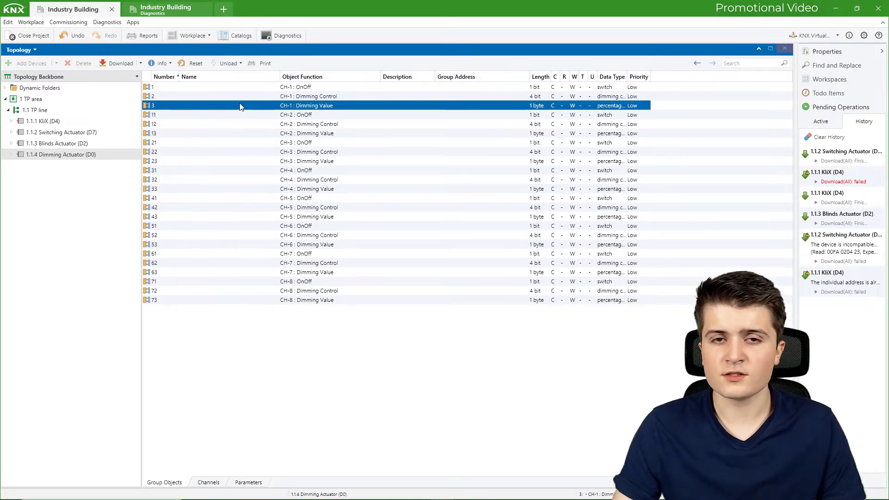
Set CH-3 of the 1.1.1 KliX to the function Dimming - 8bit Feedback (black/yellow/red) with 16 dimming steps.
{"action": "left_click", "coordinate": [53, 121]}
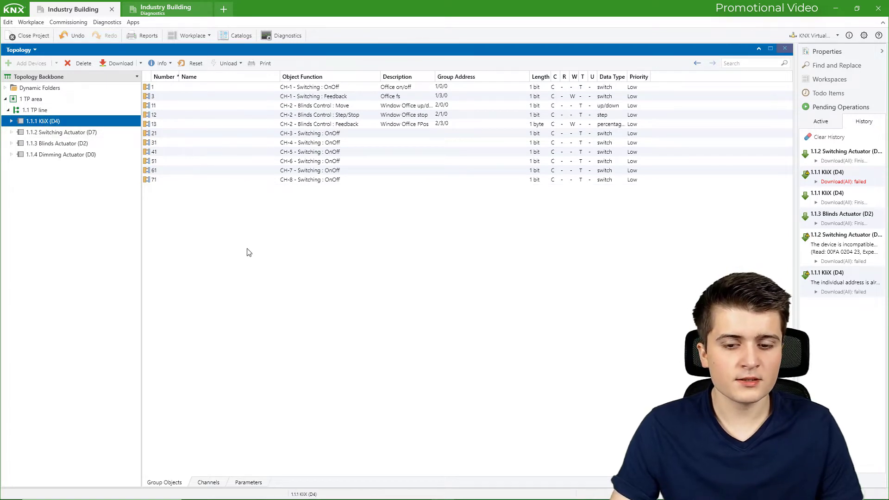
{"action": "left_click", "coordinate": [252, 485]}
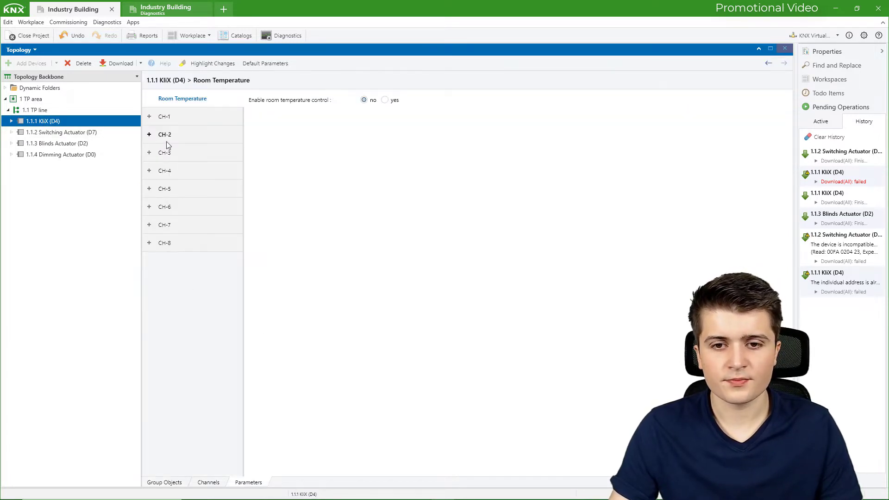
{"action": "left_click", "coordinate": [164, 153]}
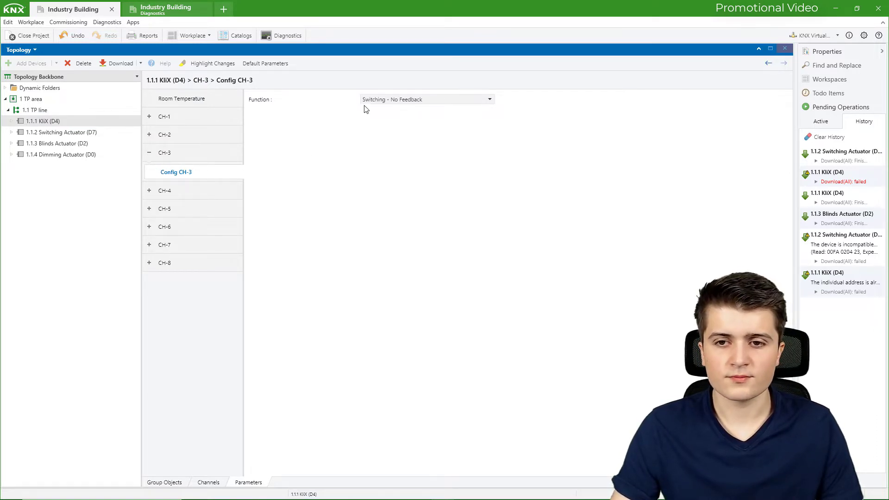
{"action": "left_click", "coordinate": [376, 100]}
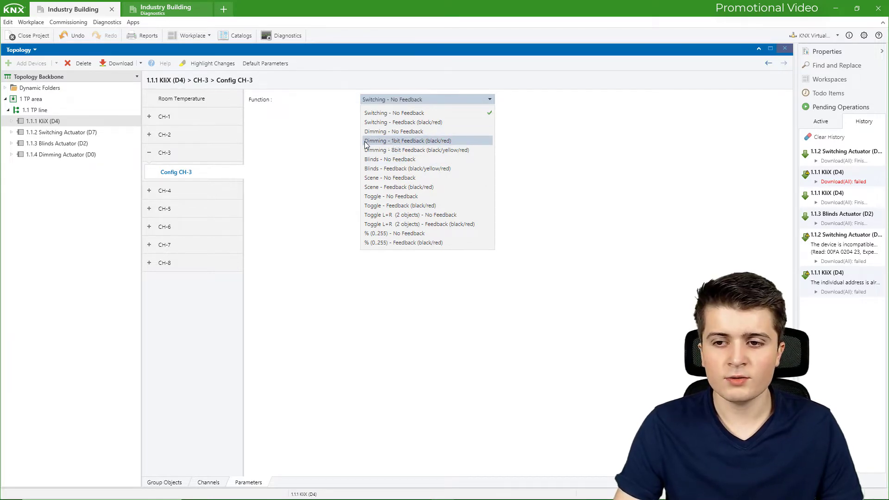
{"action": "left_click", "coordinate": [396, 150]}
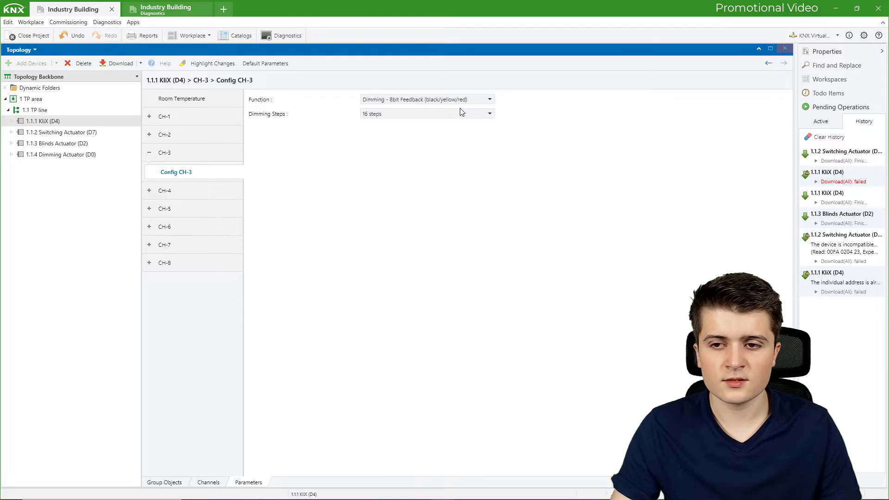
{"action": "left_click", "coordinate": [459, 113]}
{"action": "left_click", "coordinate": [382, 137]}
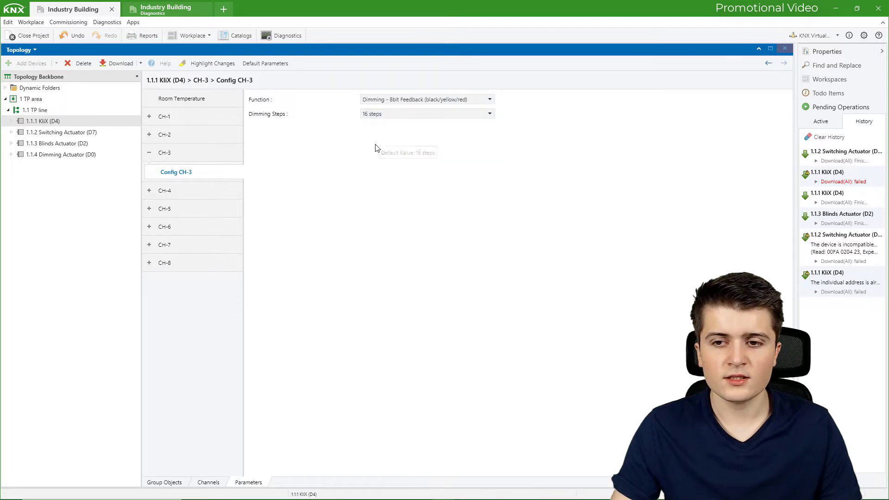
Compare the KliX's CH-3 dimming group objects with the CH-1 group objects of the Dimming Actuator.
{"action": "left_click", "coordinate": [173, 485]}
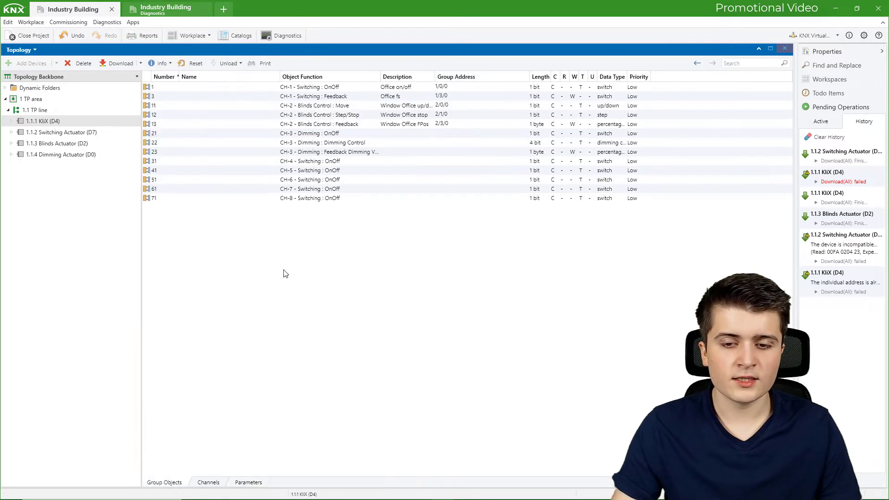
{"action": "left_click", "coordinate": [336, 134]}
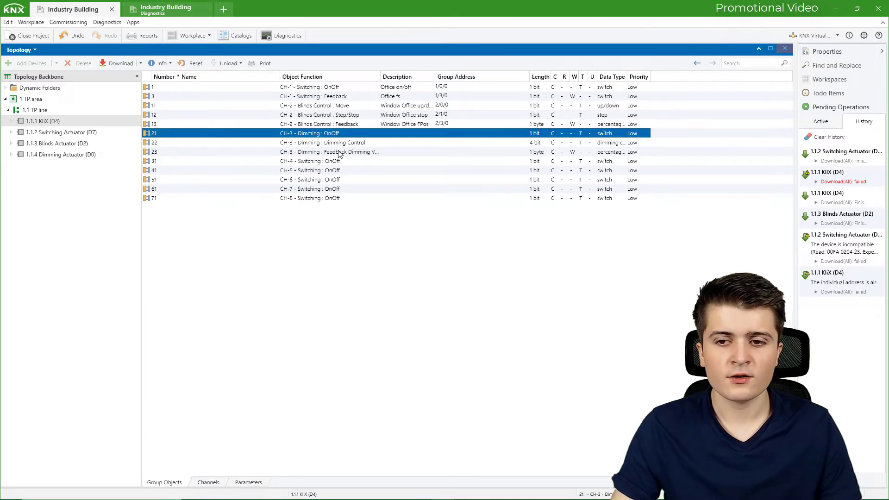
{"action": "left_click", "coordinate": [340, 153], "text": "shift"}
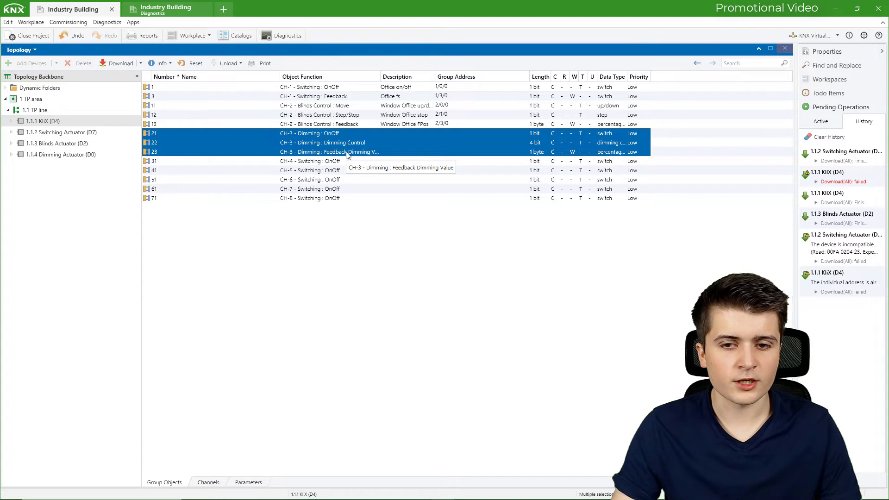
{"action": "left_click", "coordinate": [93, 155]}
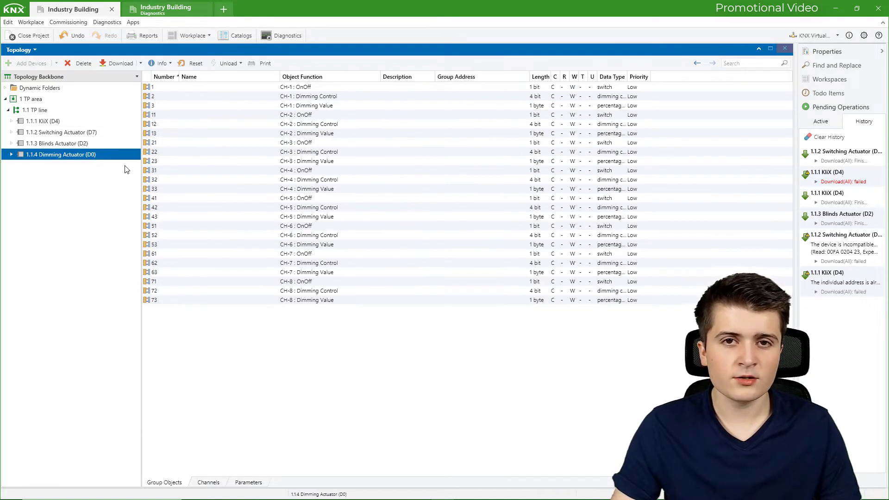
{"action": "left_click", "coordinate": [291, 88]}
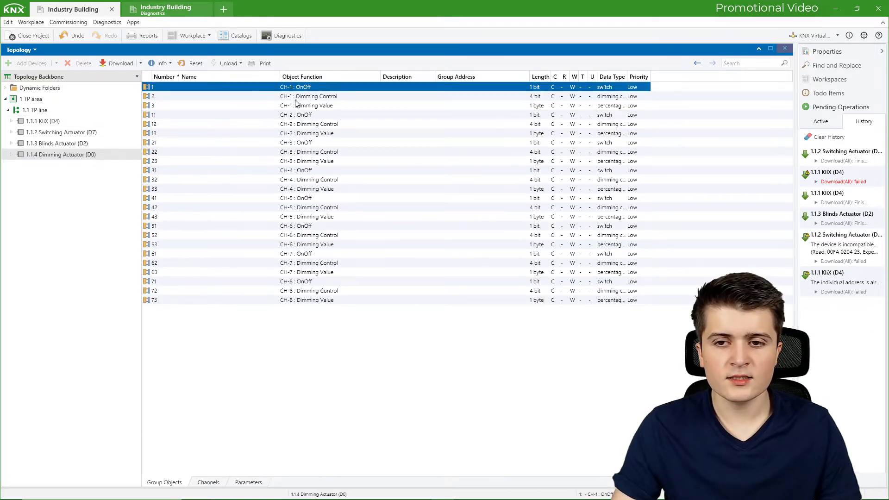
{"action": "left_click", "coordinate": [294, 107], "text": "shift"}
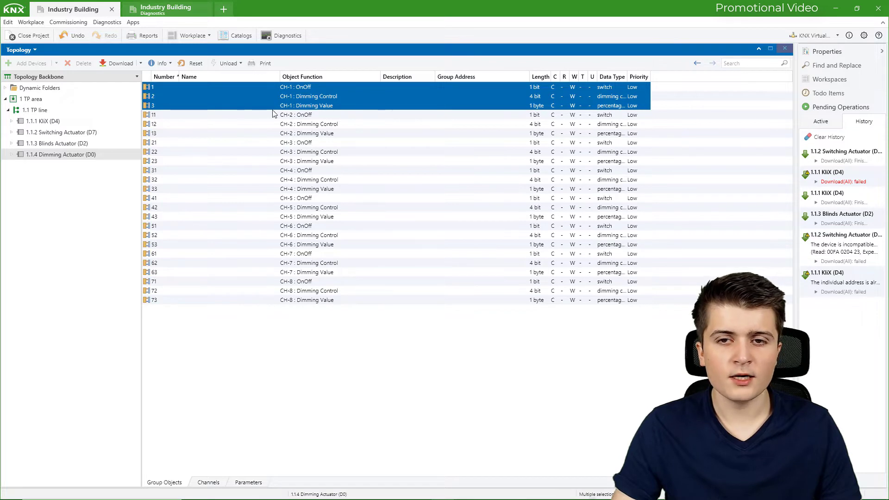
{"action": "left_click", "coordinate": [333, 108]}
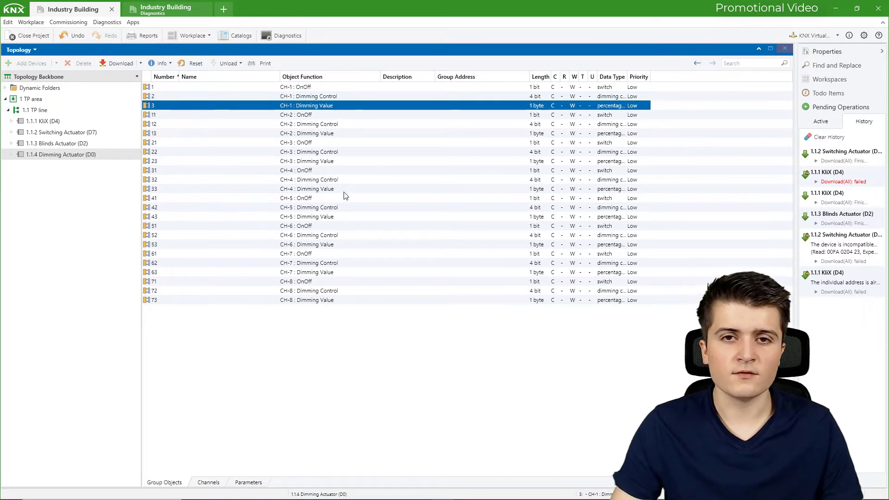
Set CH-1 of the Dimming Actuator to fast dimming speed, 64 dimming steps and the feedback Info OnOff + Info Dimming Value.
{"action": "left_click", "coordinate": [255, 483]}
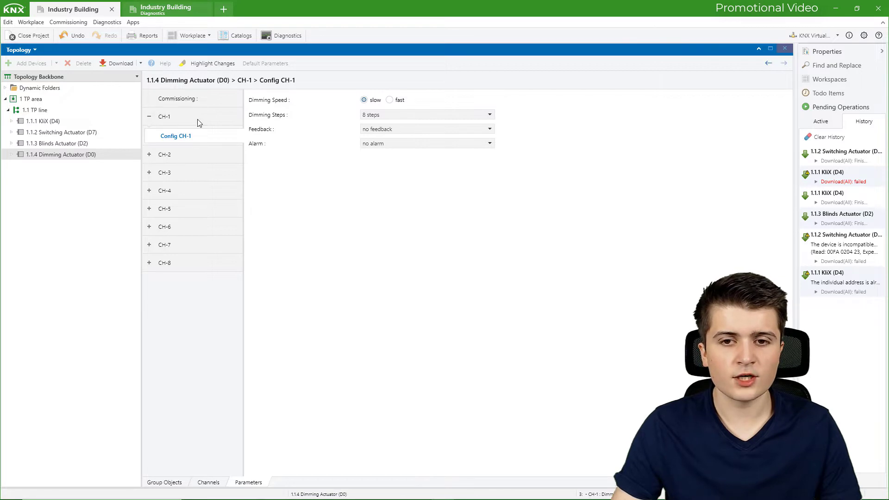
{"action": "left_click", "coordinate": [371, 129]}
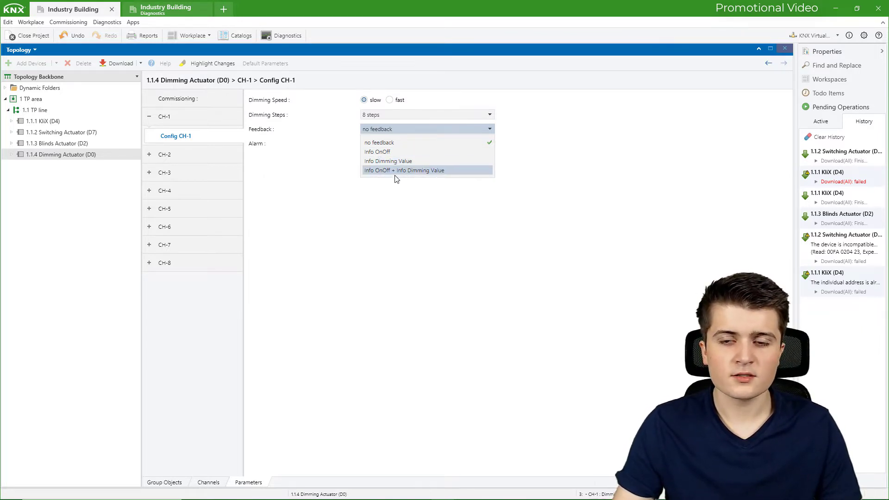
{"action": "left_click", "coordinate": [423, 172]}
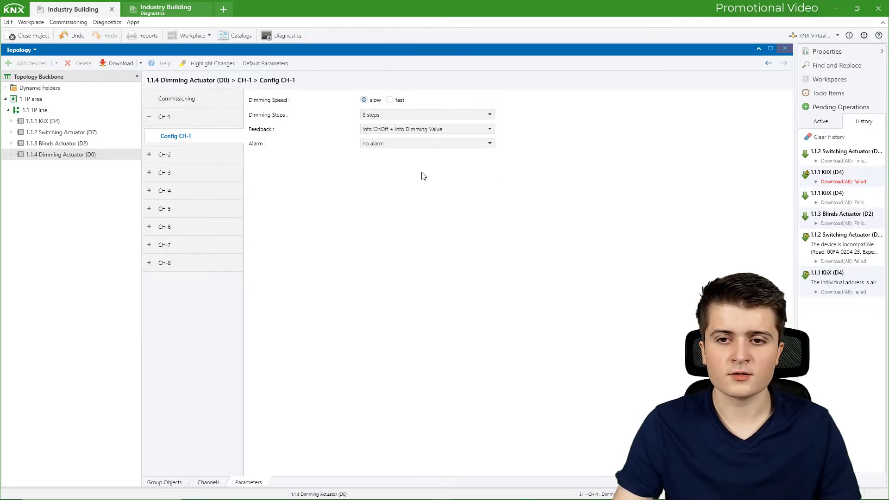
{"action": "left_click", "coordinate": [370, 117]}
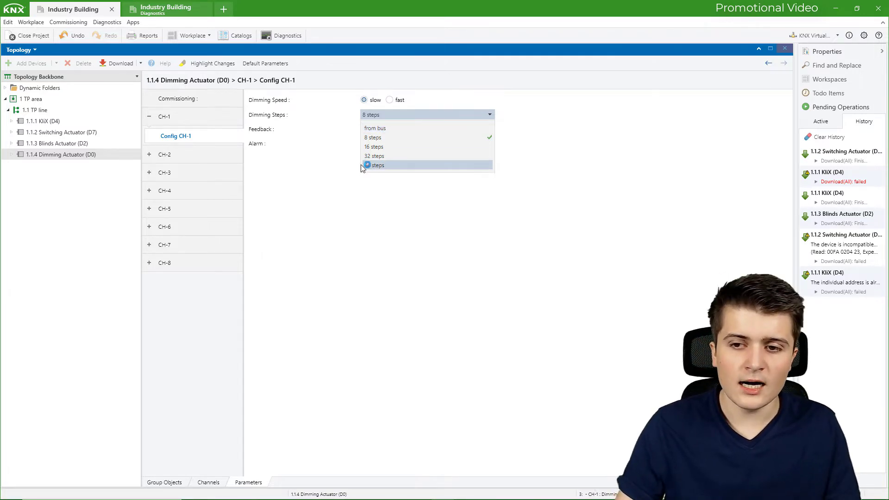
{"action": "left_click", "coordinate": [389, 100]}
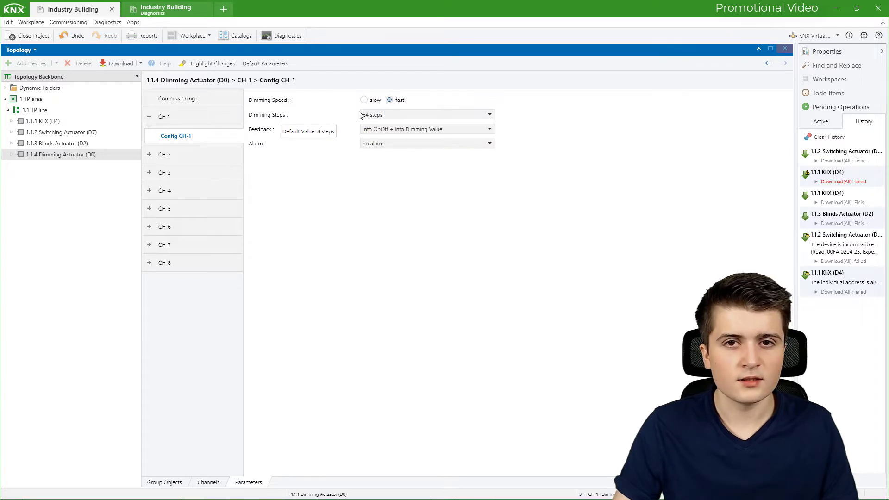
{"action": "left_click", "coordinate": [377, 115]}
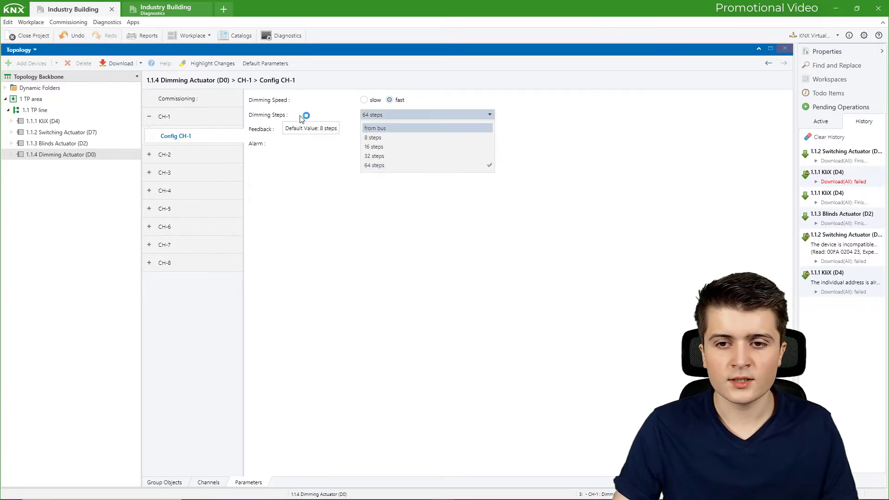
{"action": "left_click", "coordinate": [253, 114]}
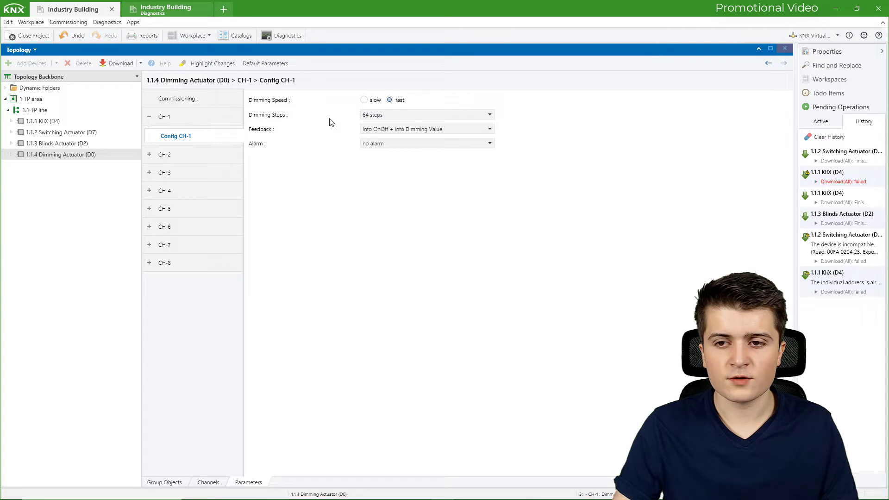
Compare the KliX's CH-3 dimming parameters with the CH-1 parameters of the Dimming Actuator.
{"action": "left_click", "coordinate": [43, 121]}
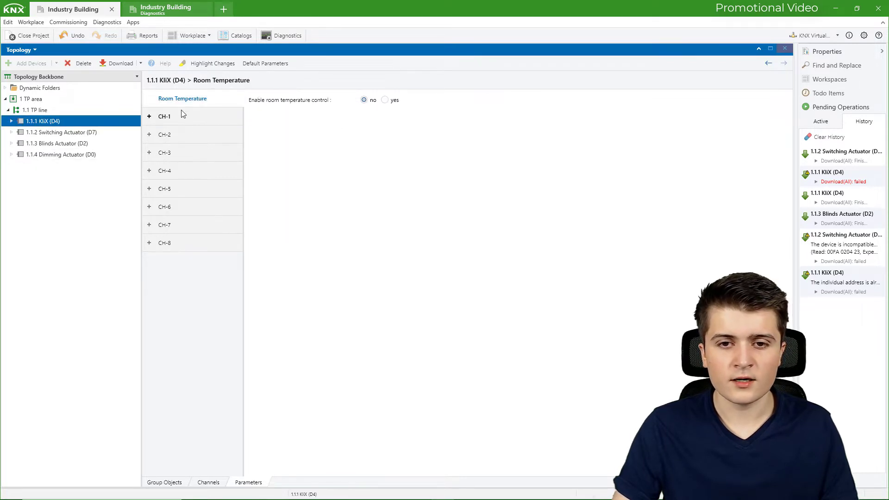
{"action": "left_click", "coordinate": [182, 116]}
{"action": "left_click", "coordinate": [194, 172]}
{"action": "mouse_move", "coordinate": [396, 119]}
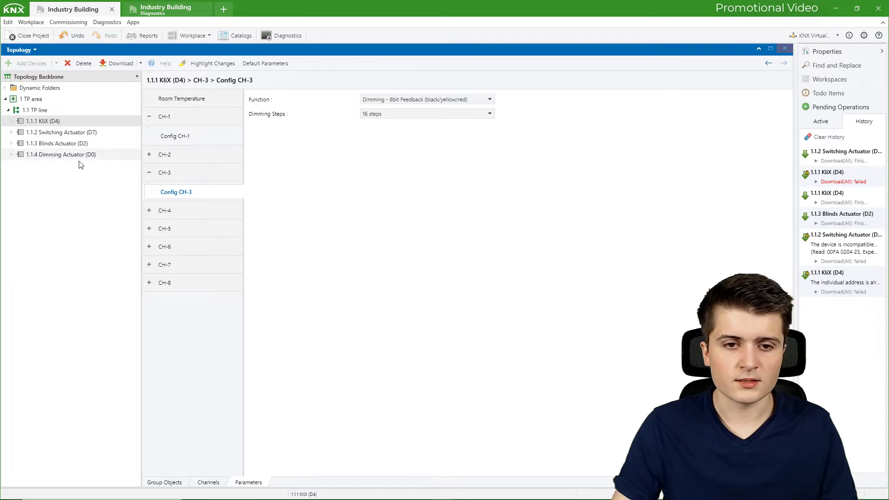
{"action": "left_click", "coordinate": [69, 143]}
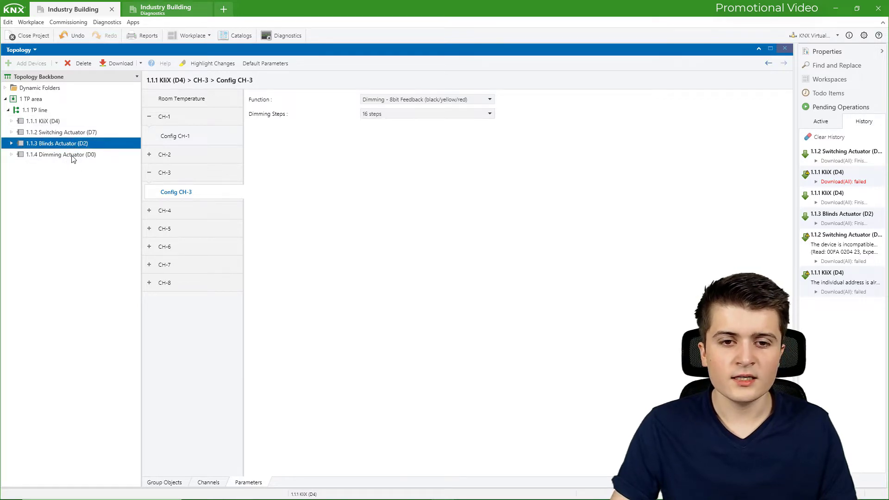
{"action": "left_click", "coordinate": [43, 156]}
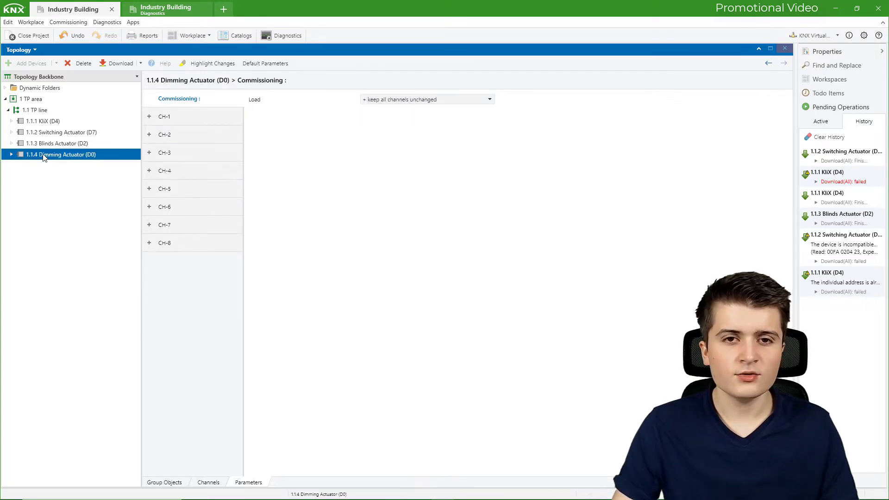
{"action": "left_click", "coordinate": [165, 117]}
{"action": "mouse_move", "coordinate": [268, 129]}
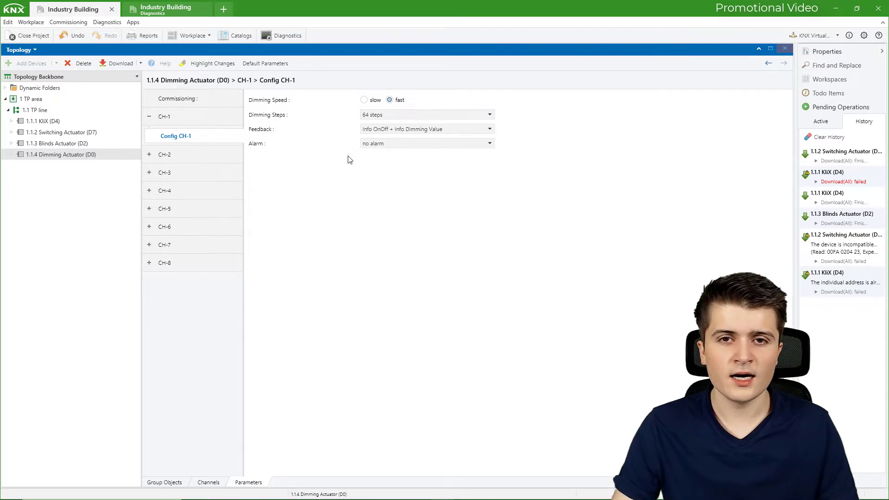
Examine the channel reset options of the Load setting in the Dimming Actuator's commissioning parameters.
{"action": "left_click", "coordinate": [198, 102]}
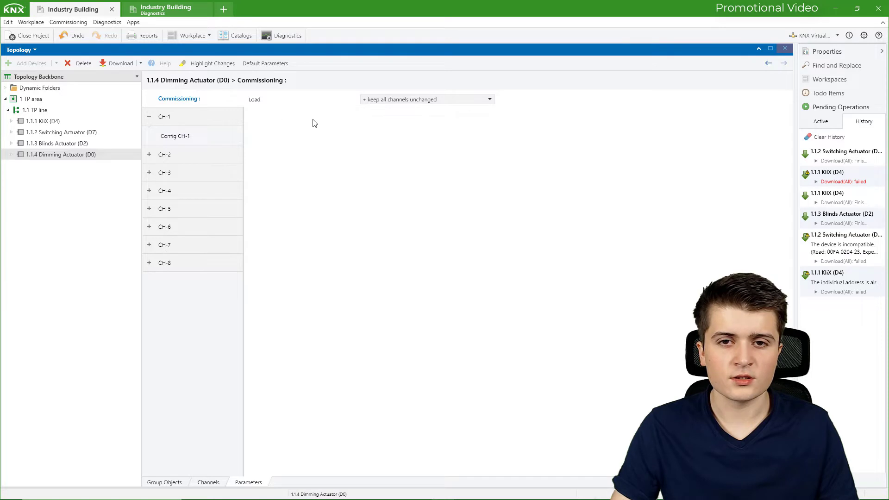
{"action": "left_click", "coordinate": [372, 100]}
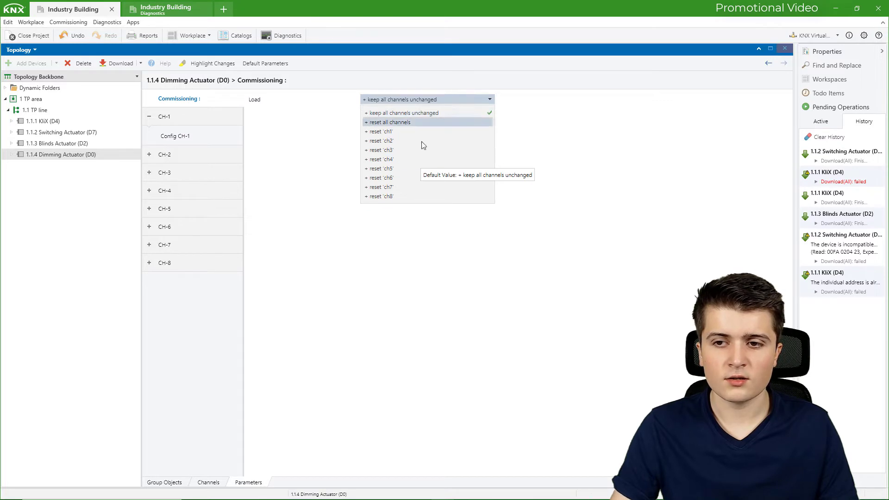
{"action": "left_click", "coordinate": [521, 149]}
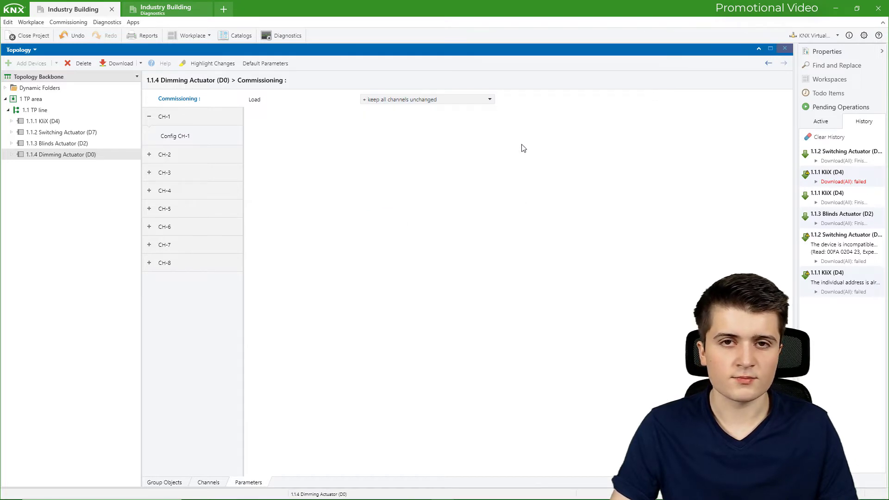
Examine the Dimming Actuator's five CH-1 group objects, including Info OnOff and Info Dimming Value.
{"action": "left_click", "coordinate": [156, 484]}
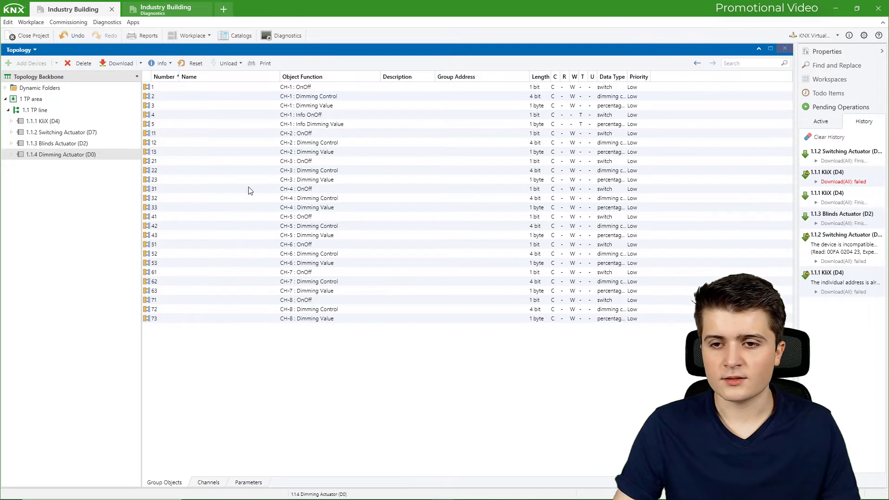
{"action": "left_click", "coordinate": [264, 88]}
{"action": "left_click", "coordinate": [295, 125], "text": "shift"}
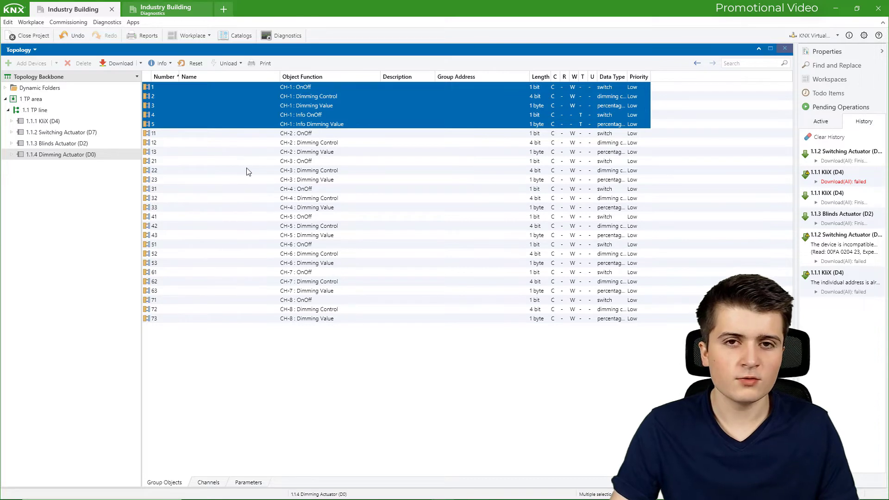
Open the project's group addresses alongside the topology and expand the Lightning main group.
{"action": "left_click", "coordinate": [193, 38]}
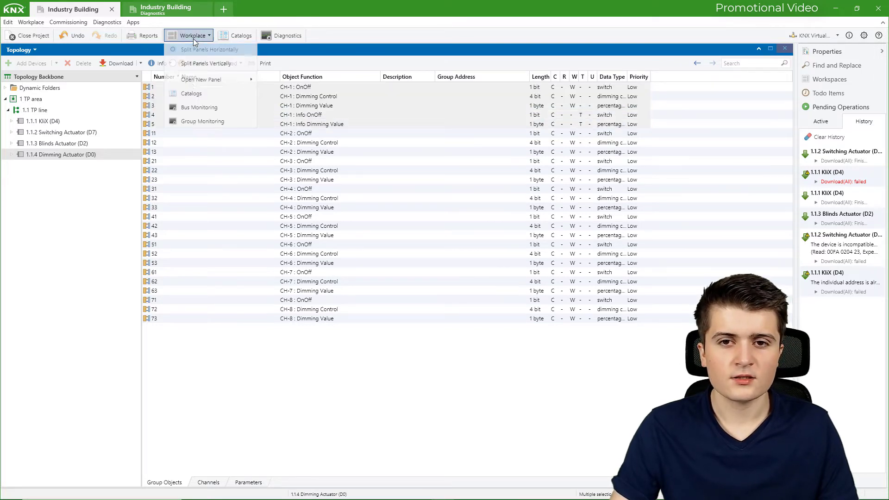
{"action": "mouse_move", "coordinate": [191, 83]}
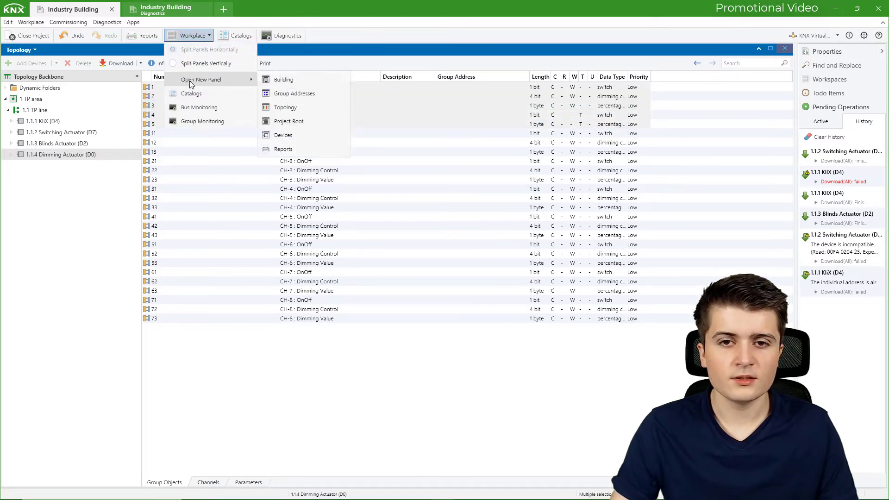
{"action": "left_click", "coordinate": [293, 94]}
{"action": "left_click", "coordinate": [6, 334]}
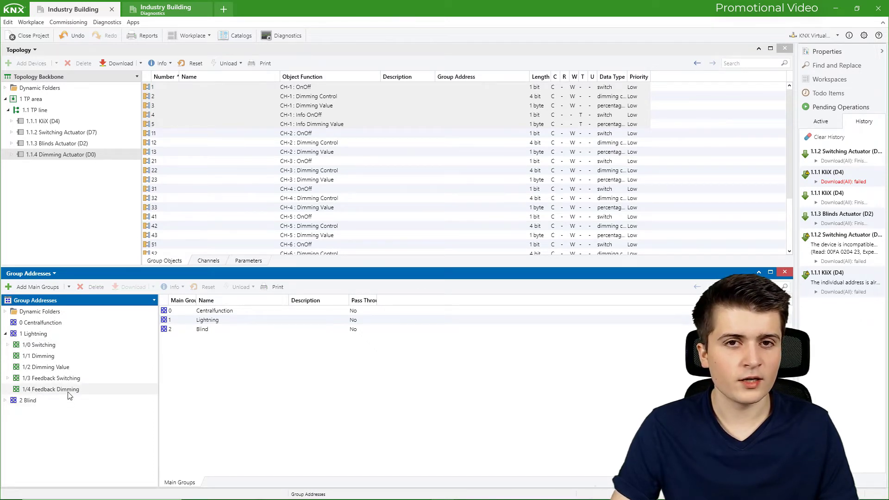
Add a group address named Corridor On/Off to the middle group 1/0 Switching, using the first free address.
{"action": "left_click", "coordinate": [51, 345]}
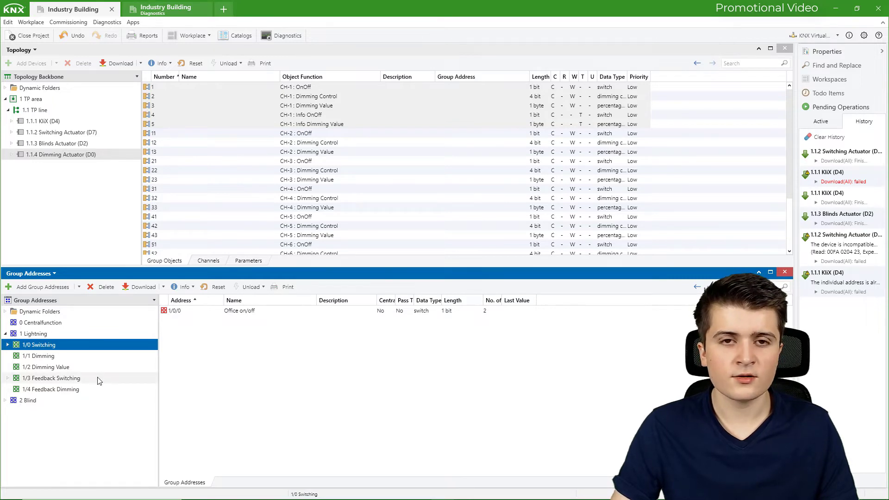
{"action": "left_click", "coordinate": [35, 288]}
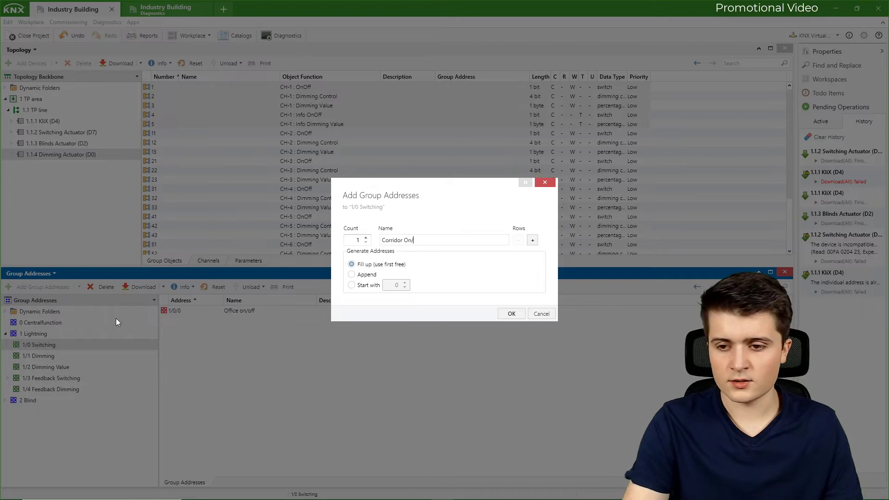
{"action": "key", "text": "ctrl+a"}
{"action": "left_click", "coordinate": [511, 314]}
Add a group address named Corridor Dimming to the middle group 1/1 Dimming.
{"action": "left_click", "coordinate": [29, 356]}
{"action": "left_click", "coordinate": [37, 286]}
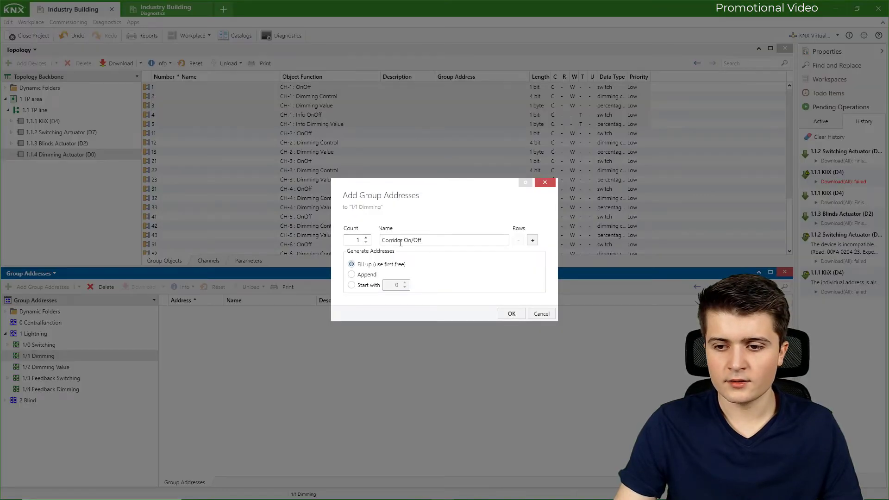
{"action": "left_click_drag", "start_coordinate": [404, 240], "coordinate": [482, 233]}
{"action": "type", "text": "Di"}
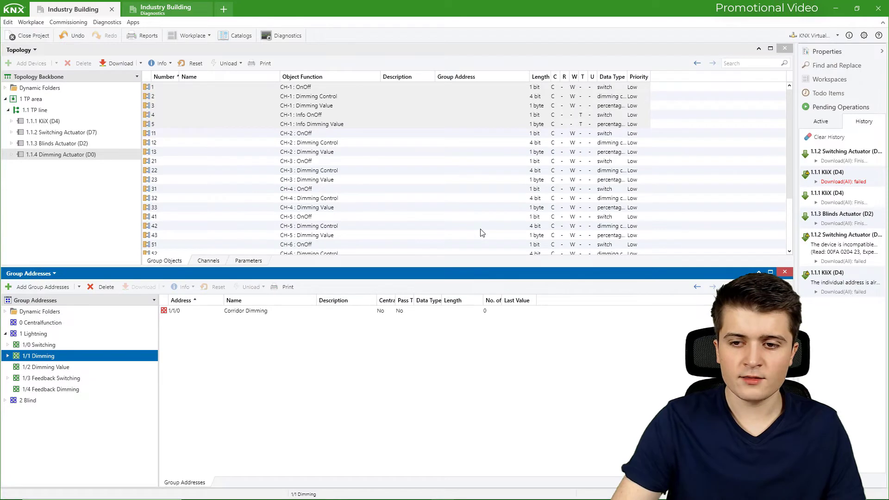
Review the Corridor group addresses for switching, dimming, dimming value and both feedbacks under the Lightning main group.
{"action": "left_click", "coordinate": [28, 334]}
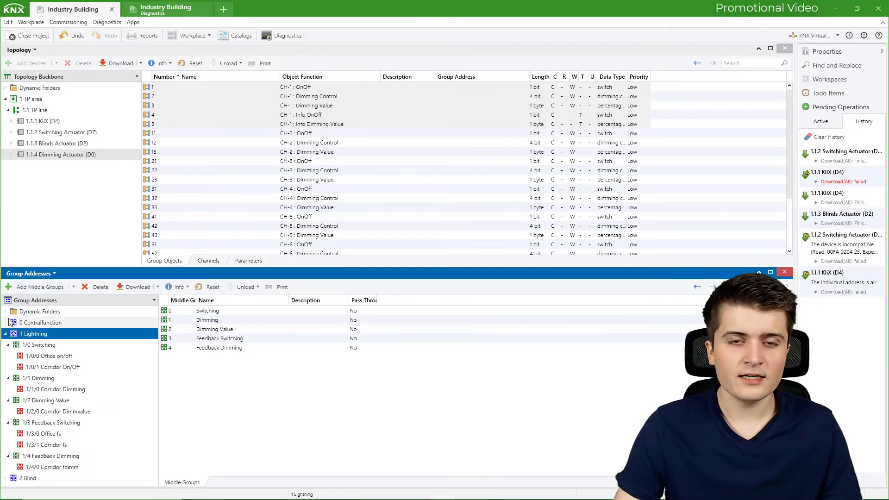
{"action": "left_click", "coordinate": [58, 367]}
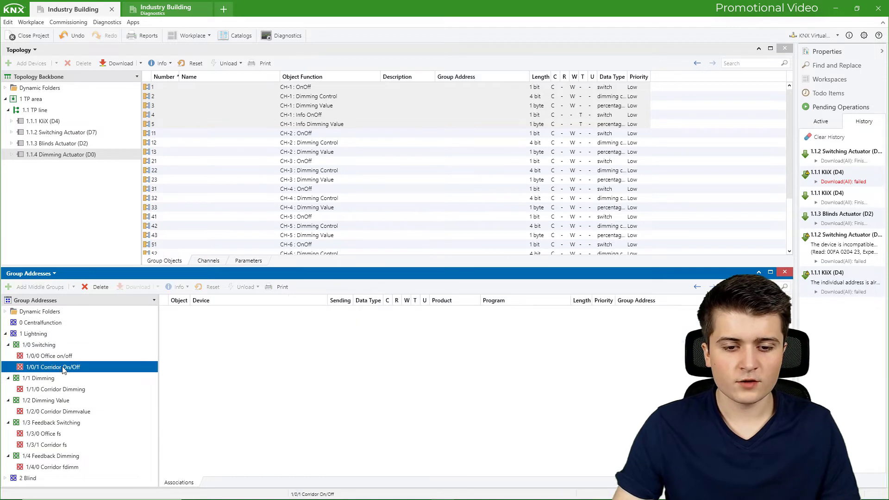
{"action": "left_click", "coordinate": [57, 390]}
{"action": "left_click", "coordinate": [71, 413]}
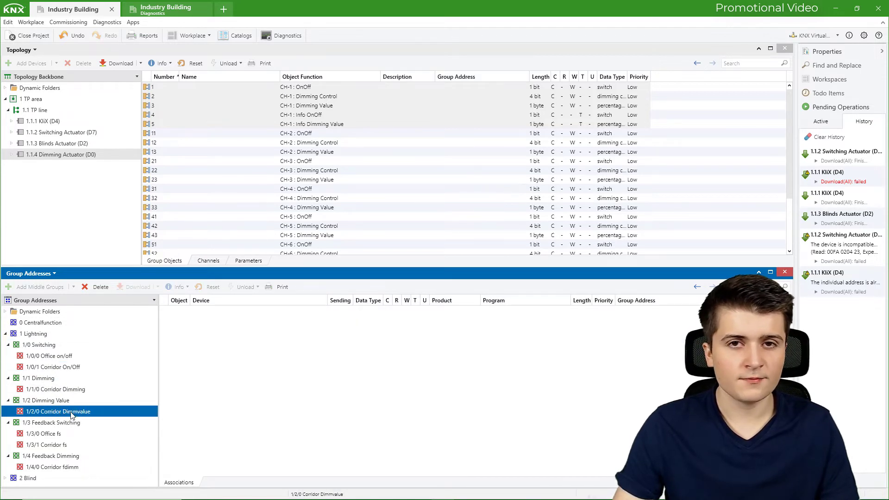
{"action": "left_click", "coordinate": [68, 447]}
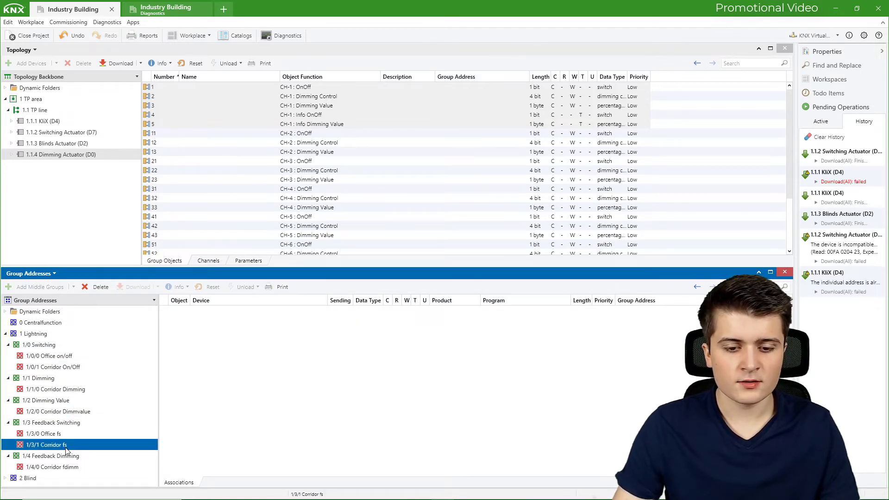
{"action": "left_click", "coordinate": [74, 468]}
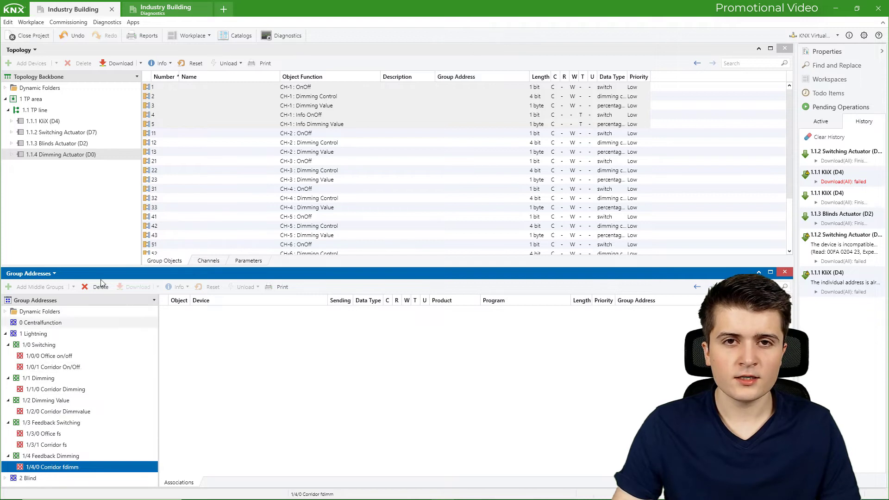
Link the Dimming Actuator's five CH-1 group objects to the matching Corridor group addresses 1/0/1, 1/1/0, 1/2/0, 1/3/1 and 1/4/0.
{"action": "left_click_drag", "start_coordinate": [167, 89], "coordinate": [198, 85]}
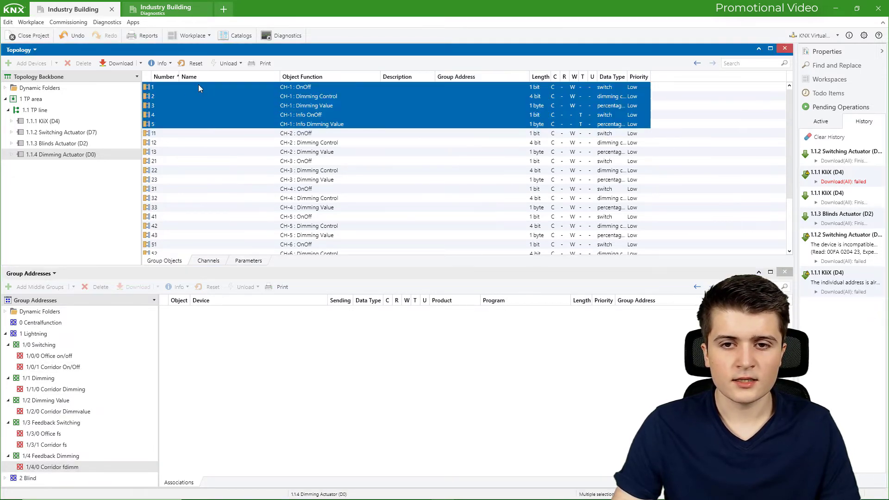
{"action": "left_click", "coordinate": [243, 151]}
{"action": "left_click", "coordinate": [246, 88]}
{"action": "left_click_drag", "start_coordinate": [247, 88], "coordinate": [94, 411]}
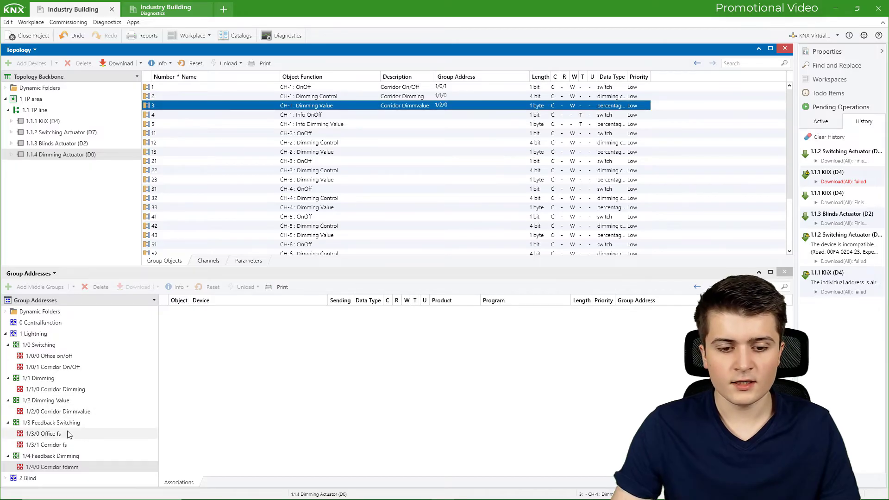
{"action": "left_click_drag", "start_coordinate": [54, 446], "coordinate": [65, 468]}
{"action": "left_click", "coordinate": [330, 125]}
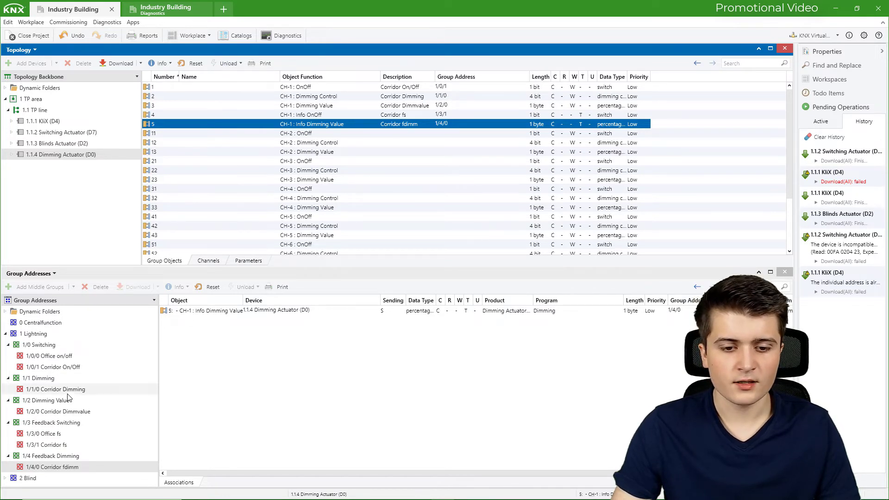
Change the address of Corridor Dimming to 1/1/1 and that of Corridor Dimmvalue to 1/2/1.
{"action": "left_click", "coordinate": [41, 390]}
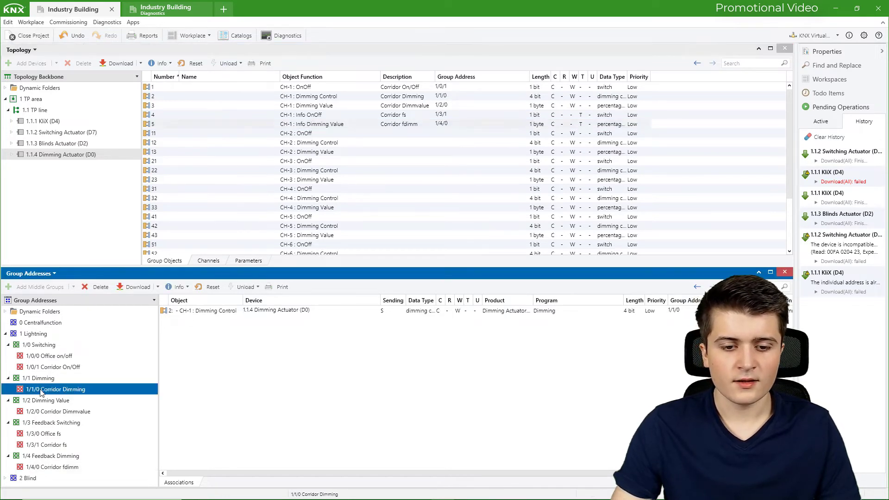
{"action": "left_click", "coordinate": [827, 52]}
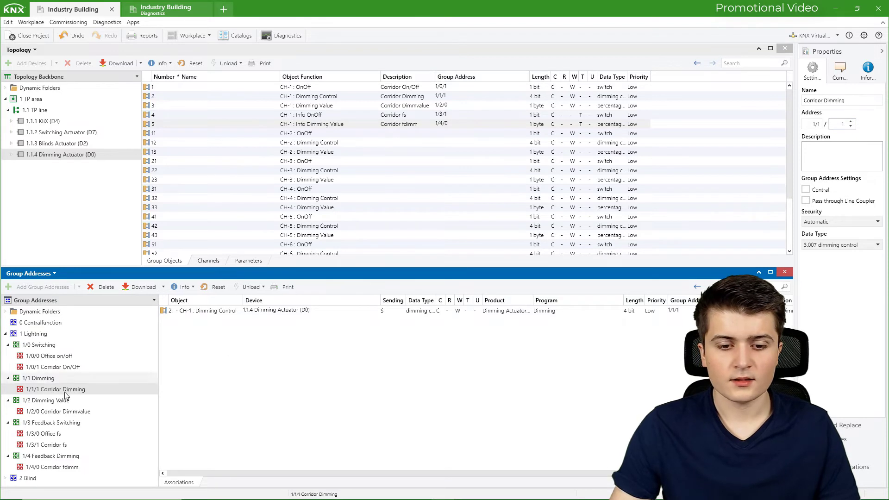
{"action": "left_click", "coordinate": [57, 412]}
{"action": "left_click", "coordinate": [851, 121]}
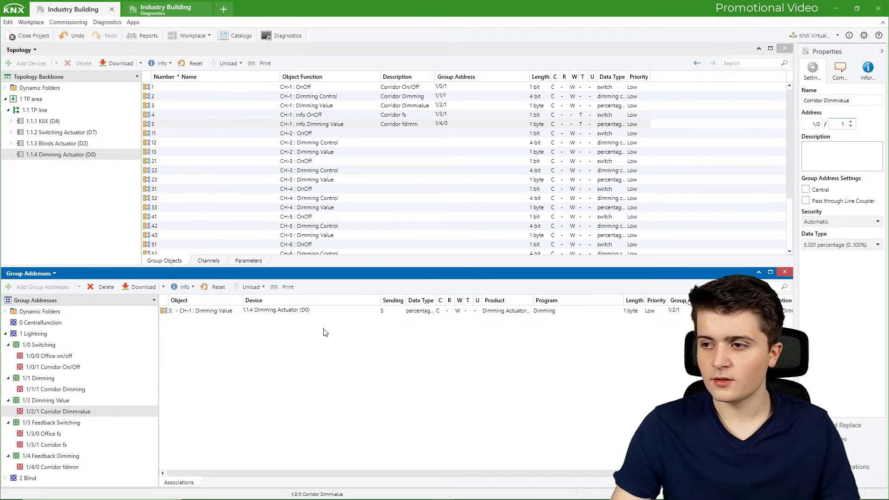
{"action": "left_click", "coordinate": [46, 434]}
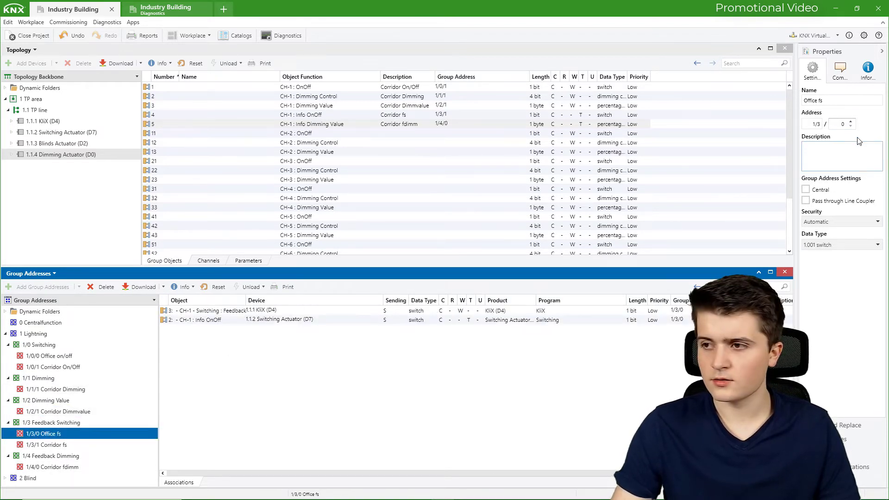
{"action": "left_click", "coordinate": [851, 121]}
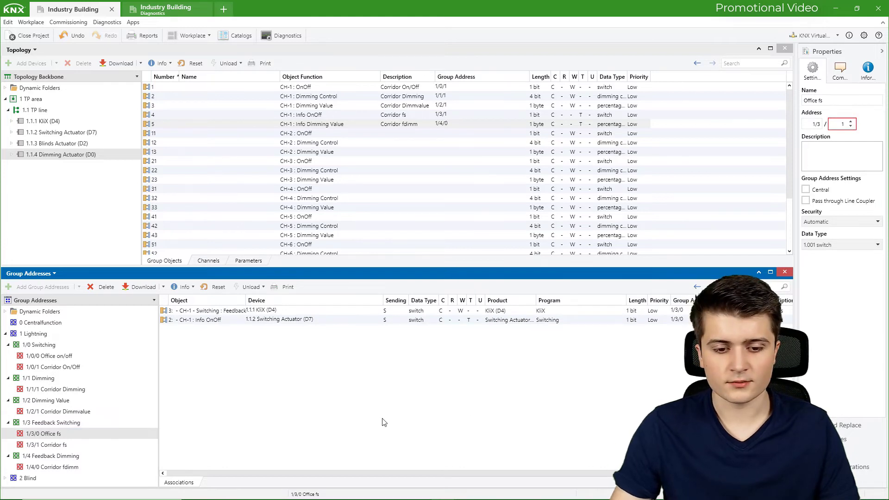
{"action": "left_click", "coordinate": [851, 127]}
Change the address of the Corridor fdimm group address to 1/4/1.
{"action": "left_click", "coordinate": [52, 467]}
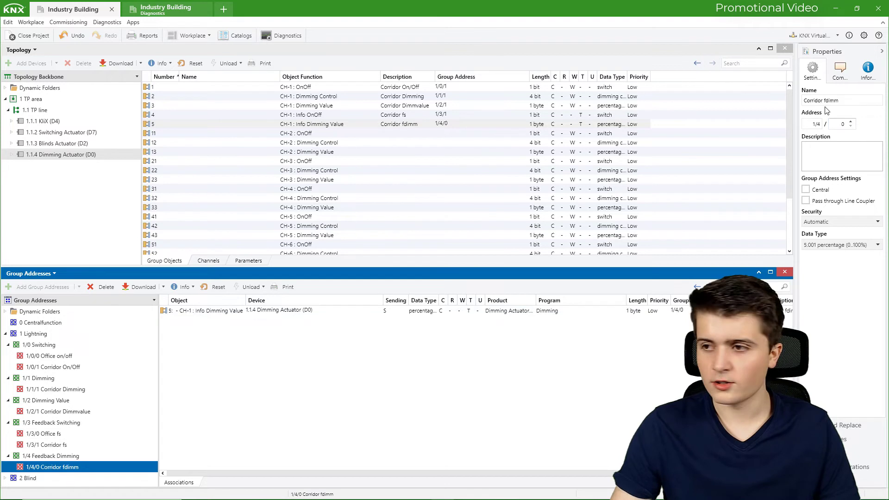
{"action": "left_click", "coordinate": [852, 122]}
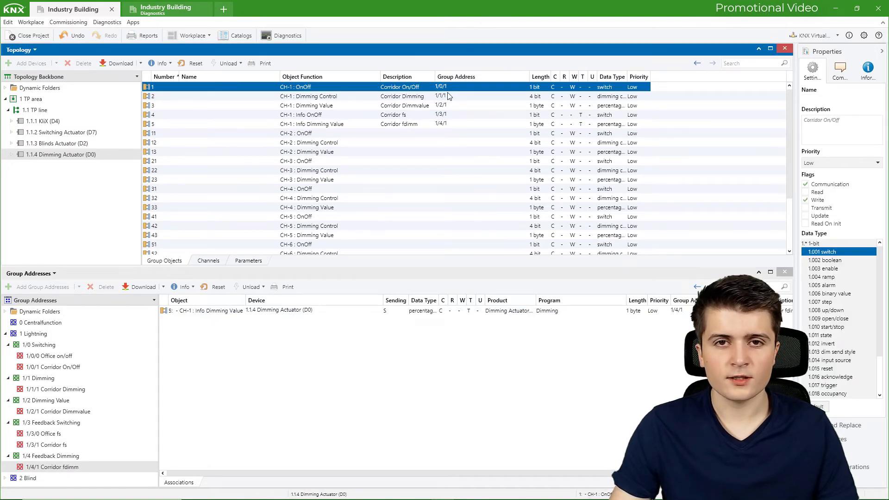
{"action": "mouse_move", "coordinate": [436, 88]}
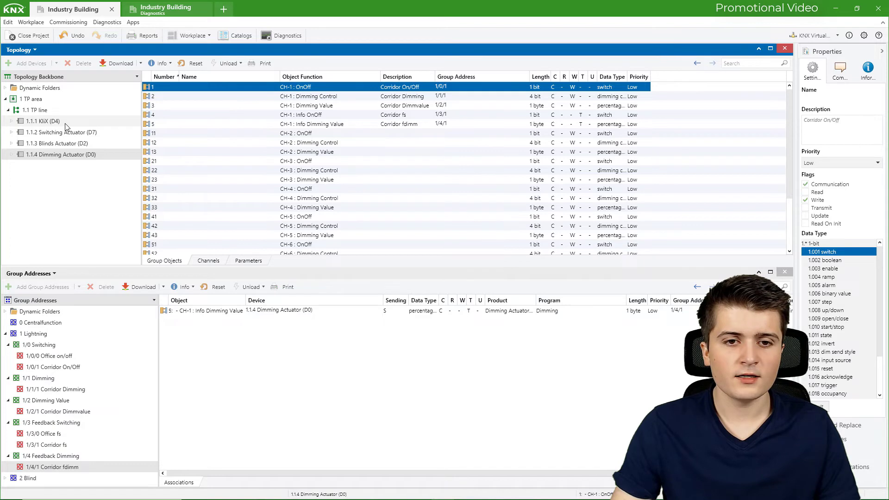
Link the KliX CH-3 OnOff, Dimming Control and Feedback Dimming Value objects to Corridor group addresses 1/0/1, 1/1/1 and 1/4/1.
{"action": "left_click", "coordinate": [47, 122]}
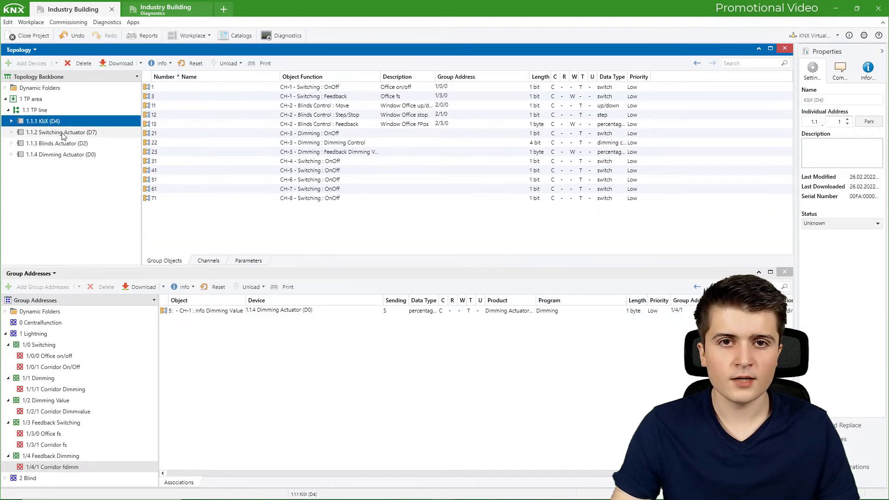
{"action": "left_click", "coordinate": [184, 135]}
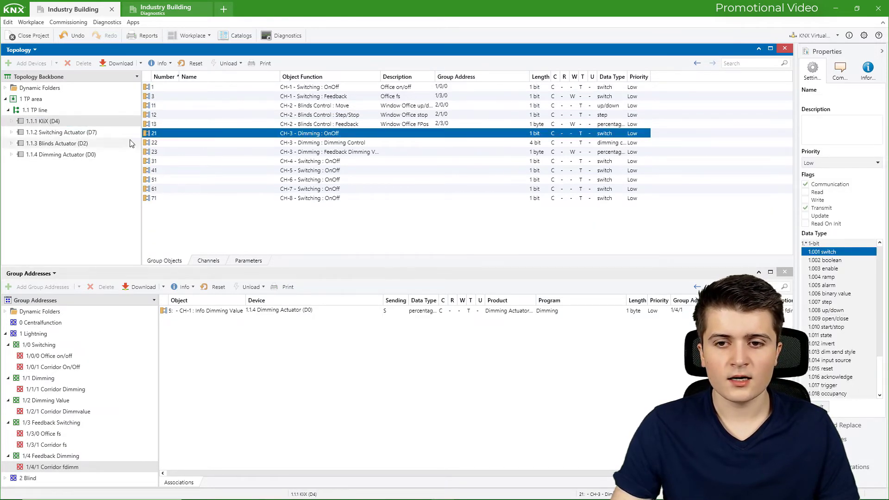
{"action": "left_click_drag", "start_coordinate": [249, 135], "coordinate": [366, 142]}
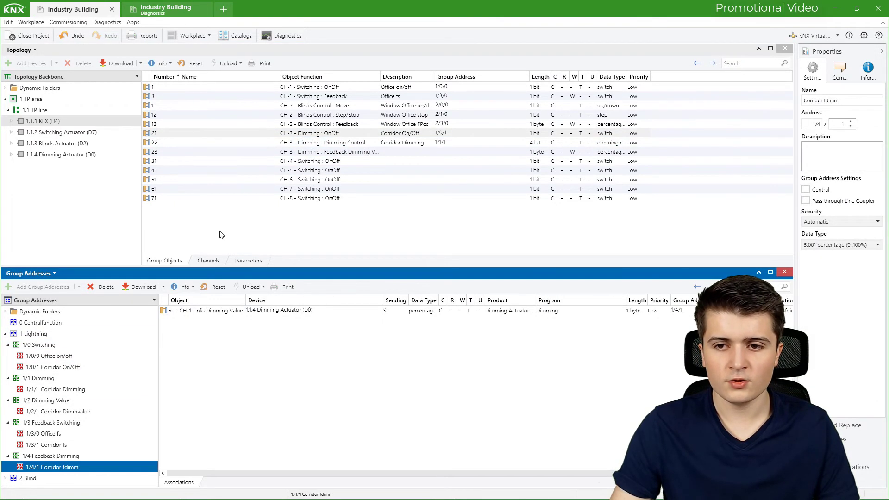
{"action": "left_click", "coordinate": [345, 155]}
{"action": "left_click_drag", "start_coordinate": [282, 156], "coordinate": [63, 469]}
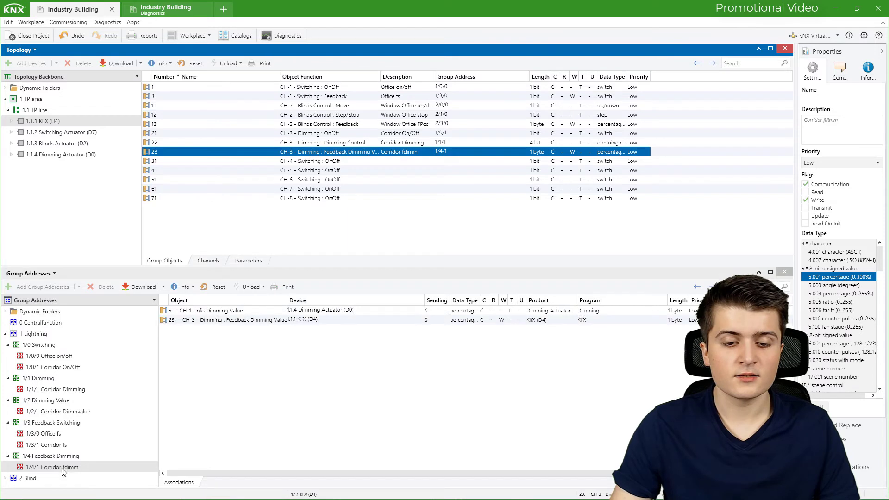
{"action": "left_click", "coordinate": [77, 446]}
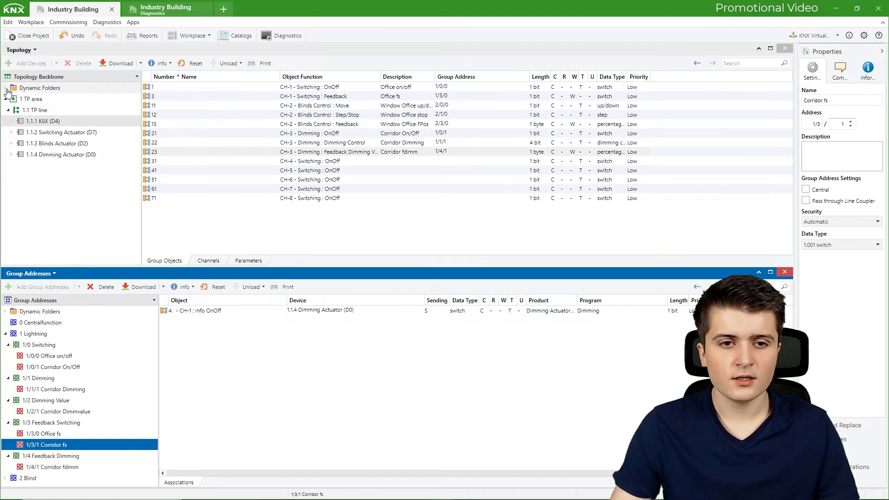
Try a partial and then a full download to the KliX device on the TP line, and cancel the full download.
{"action": "left_click", "coordinate": [38, 111]}
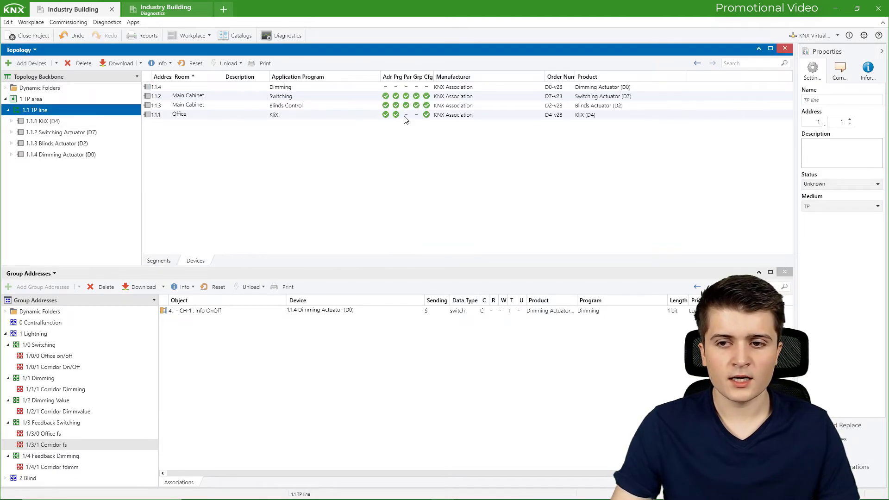
{"action": "left_click", "coordinate": [296, 114]}
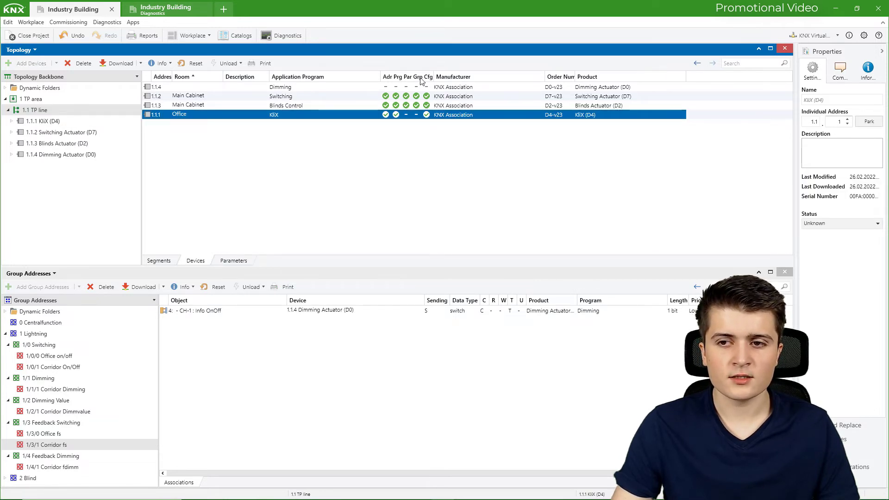
{"action": "left_click", "coordinate": [139, 64]}
{"action": "left_click", "coordinate": [143, 78]}
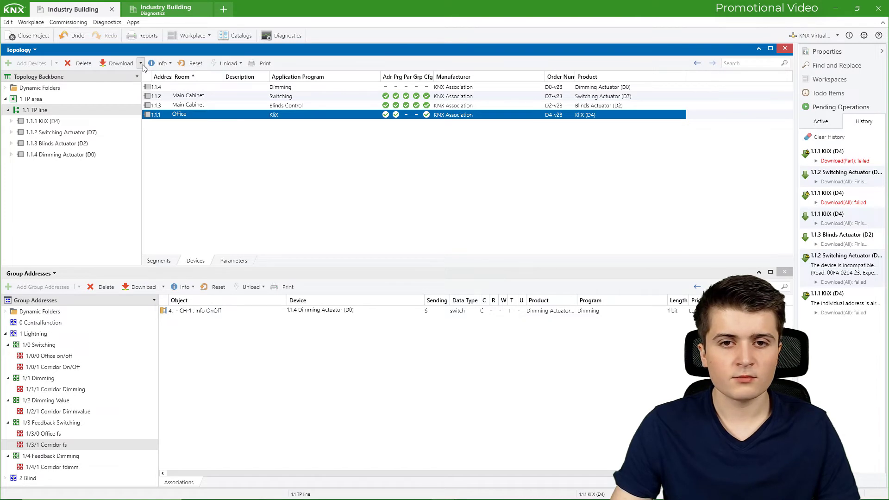
{"action": "left_click", "coordinate": [141, 63]}
{"action": "left_click", "coordinate": [131, 77]}
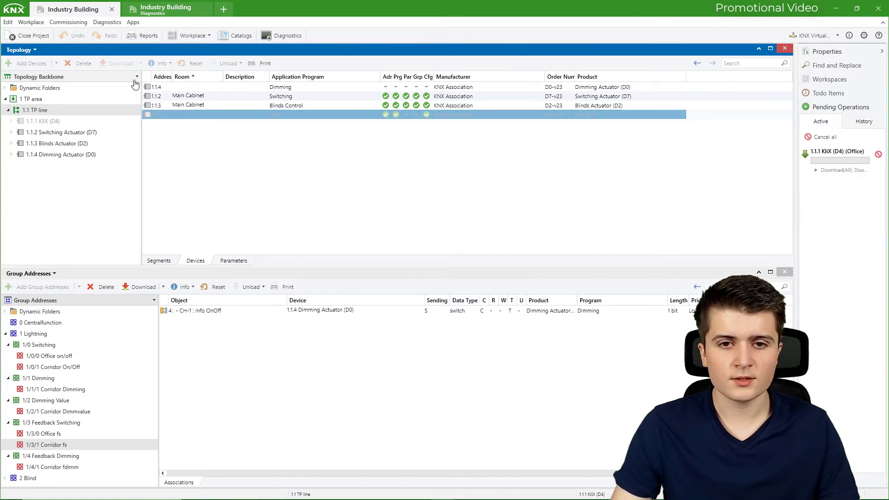
{"action": "left_click", "coordinate": [880, 154]}
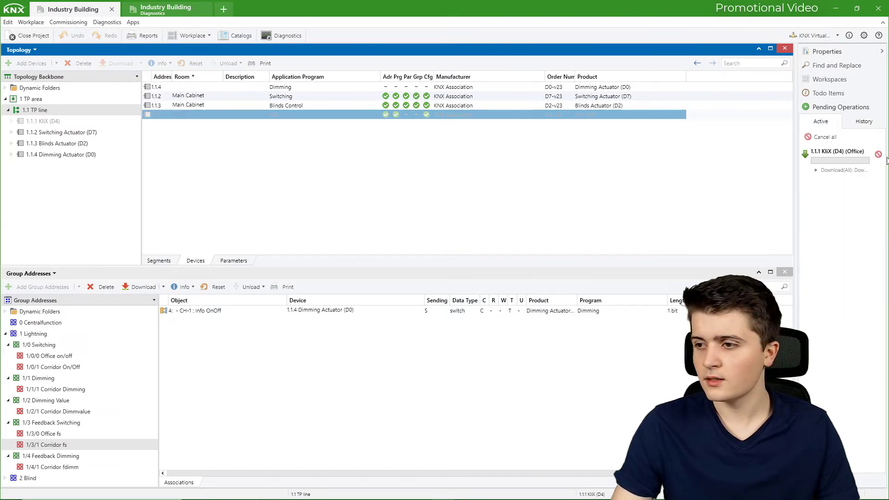
Download only the application to the KliX device 1.1.1.
{"action": "left_click", "coordinate": [192, 115]}
{"action": "left_click", "coordinate": [141, 63]}
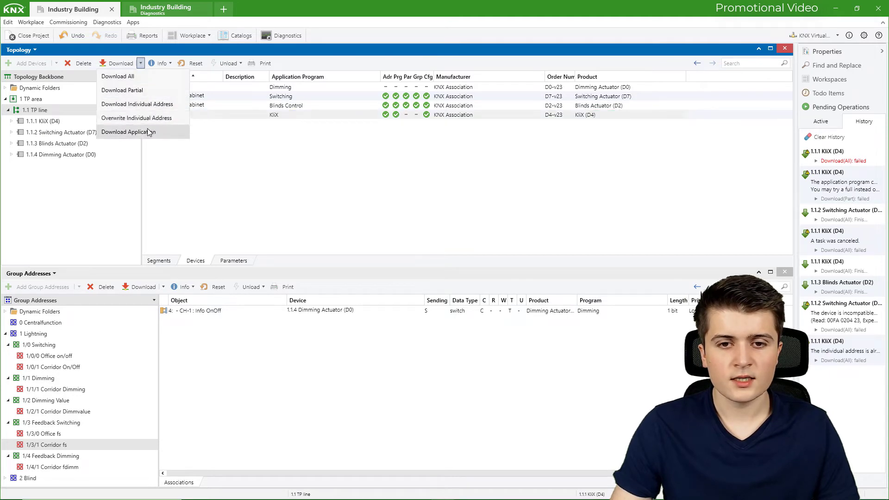
{"action": "left_click", "coordinate": [129, 132]}
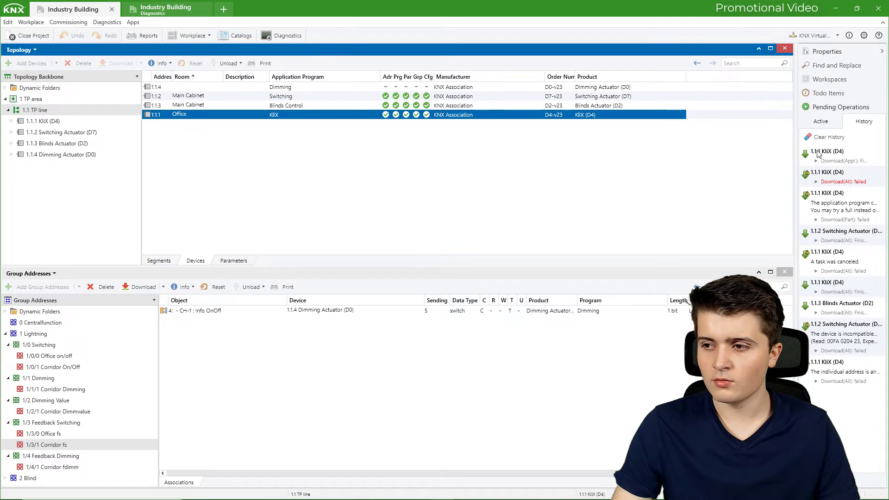
Start a full download to the Dimming Actuator 1.1.4 and activate programming mode on device D0 in KNX Virtual.
{"action": "left_click", "coordinate": [206, 88]}
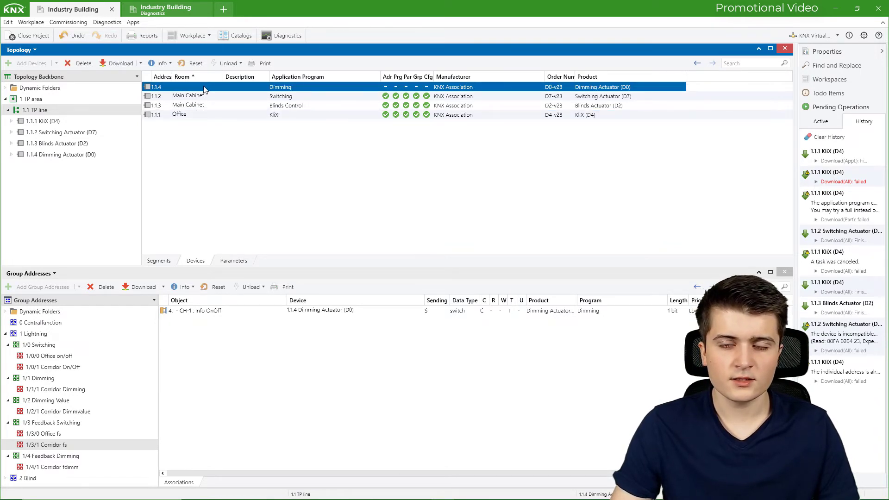
{"action": "left_click", "coordinate": [141, 64]}
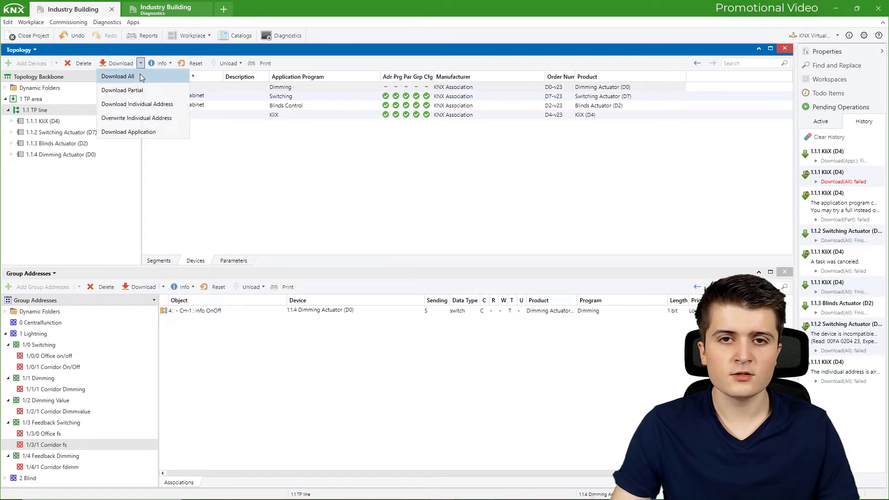
{"action": "left_click", "coordinate": [118, 77]}
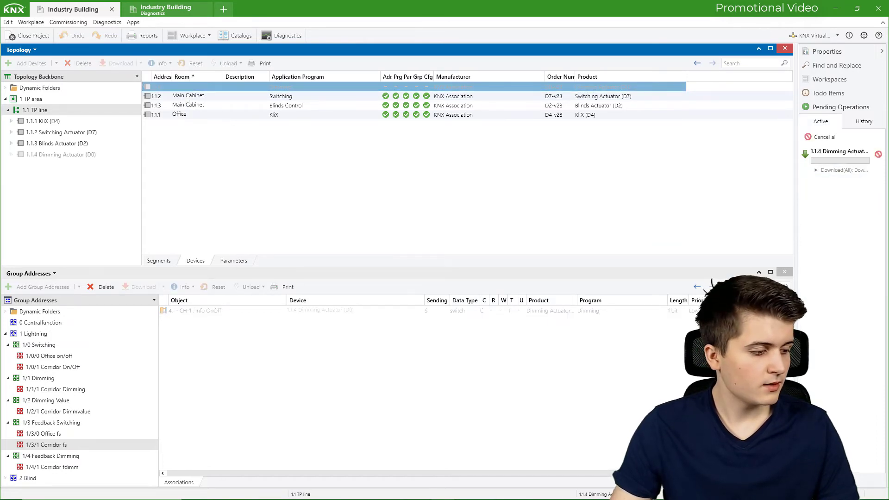
{"action": "key", "text": "alt+Tab"}
{"action": "left_click_drag", "start_coordinate": [174, 105], "coordinate": [231, 103]}
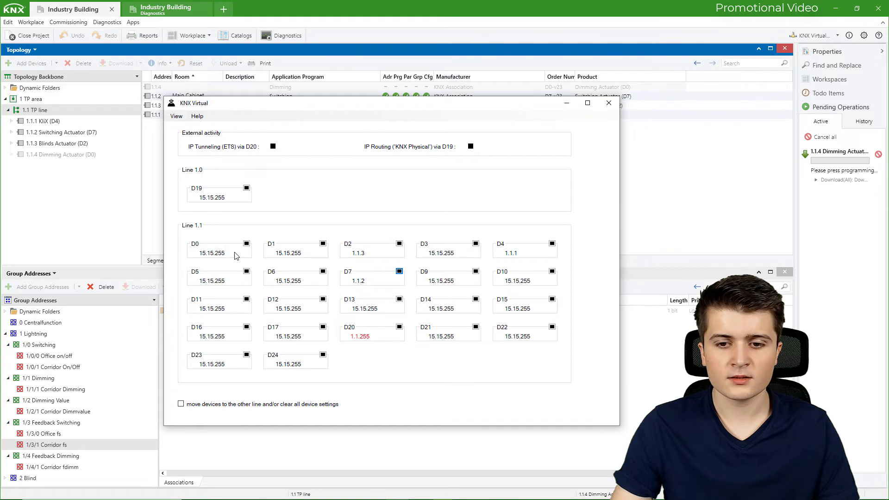
{"action": "left_click", "coordinate": [246, 243]}
Test the corridor dimming in KNX Virtual's Base view by switching D0 channel 1 on, dimming it down and up, and switching it off.
{"action": "left_click_drag", "start_coordinate": [260, 110], "coordinate": [366, 147]}
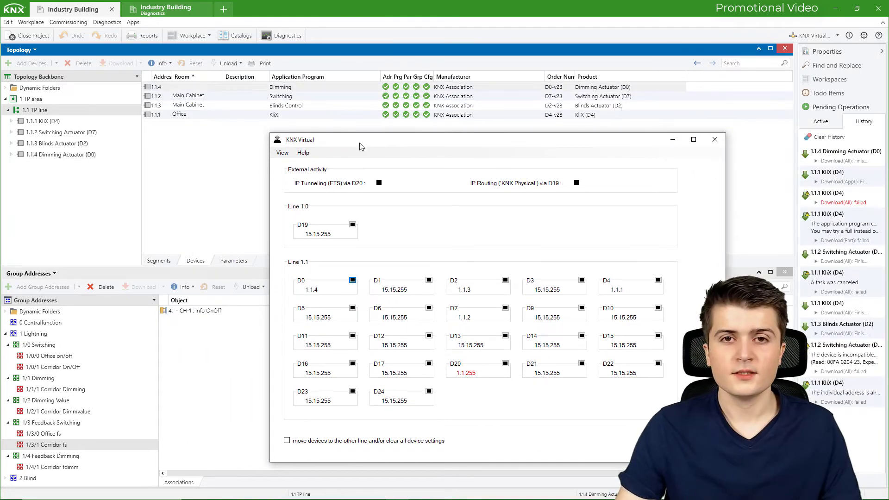
{"action": "left_click", "coordinate": [282, 153]}
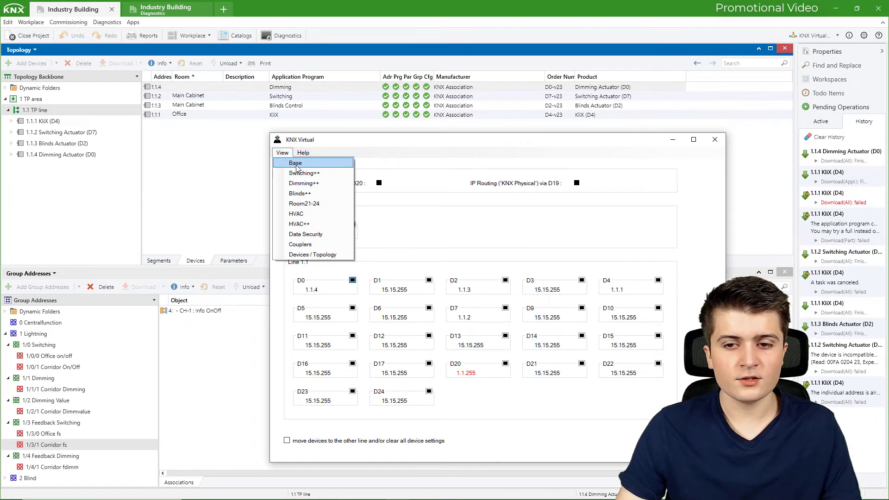
{"action": "left_click", "coordinate": [320, 165]}
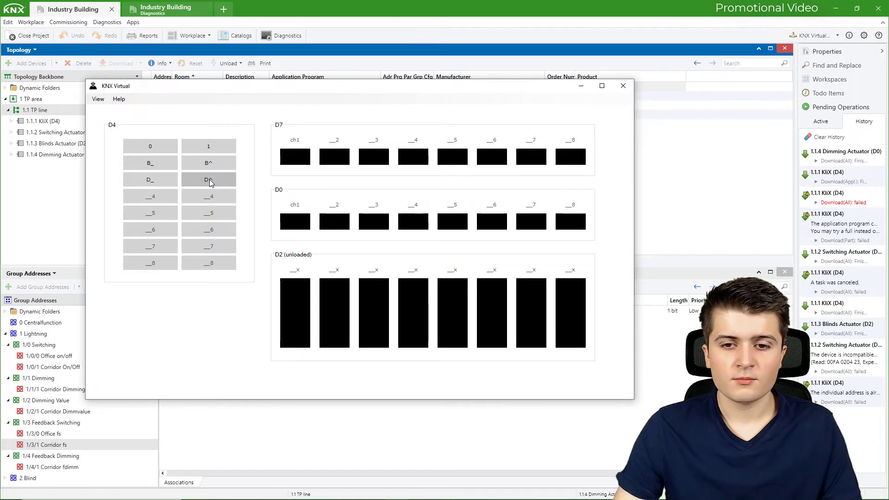
{"action": "left_click", "coordinate": [209, 182]}
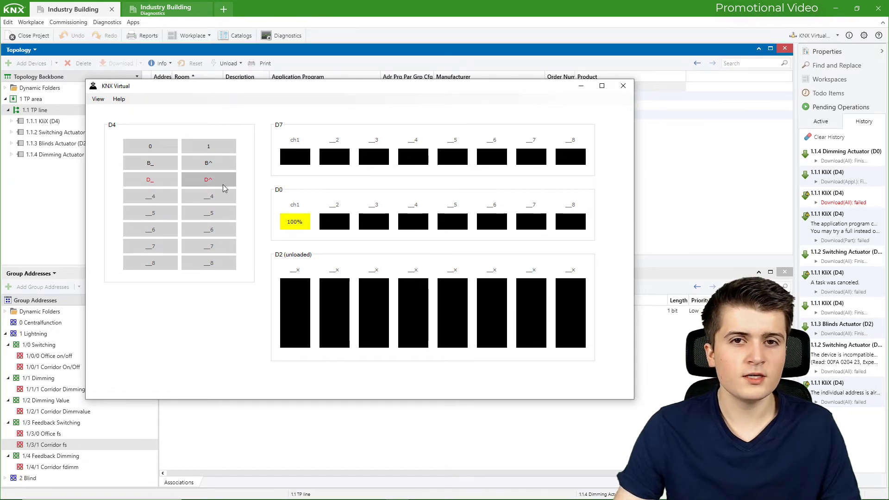
{"action": "left_click", "coordinate": [157, 185]}
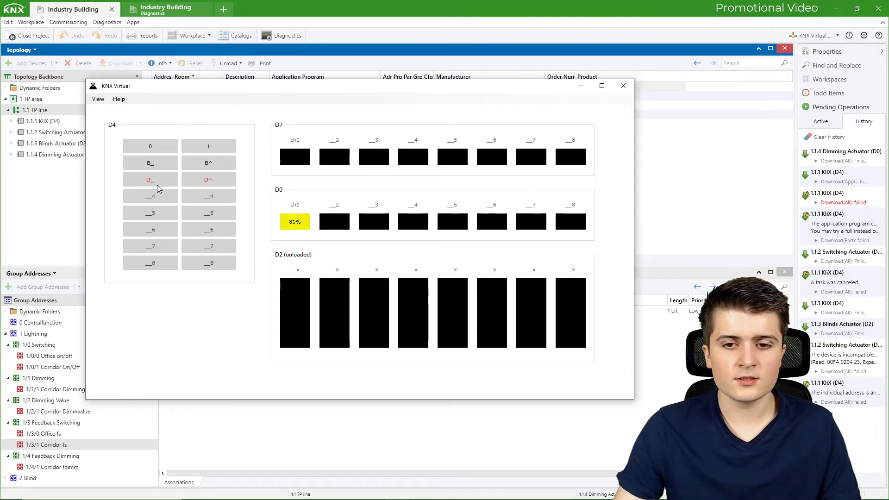
{"action": "left_click", "coordinate": [157, 186]}
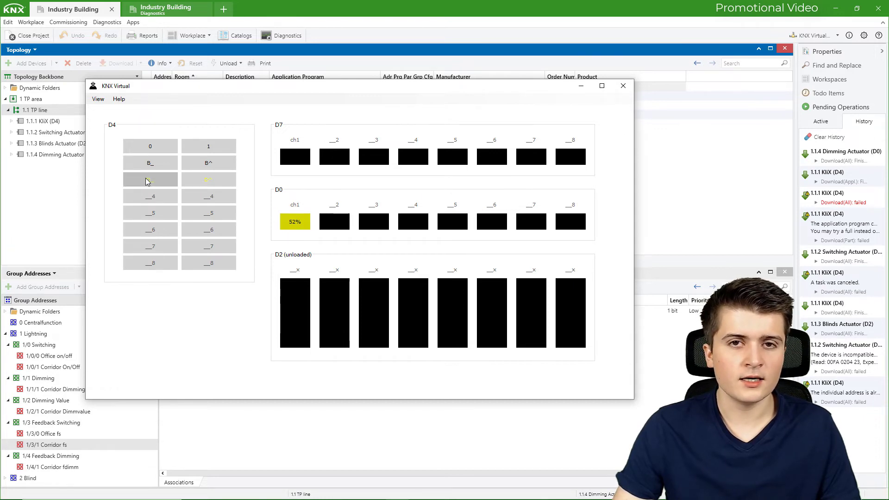
{"action": "left_click", "coordinate": [208, 185]}
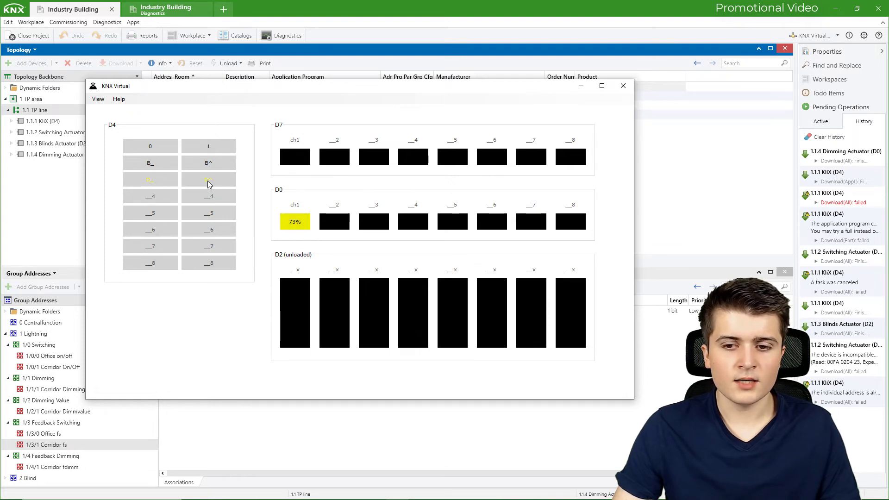
{"action": "left_click", "coordinate": [208, 184]}
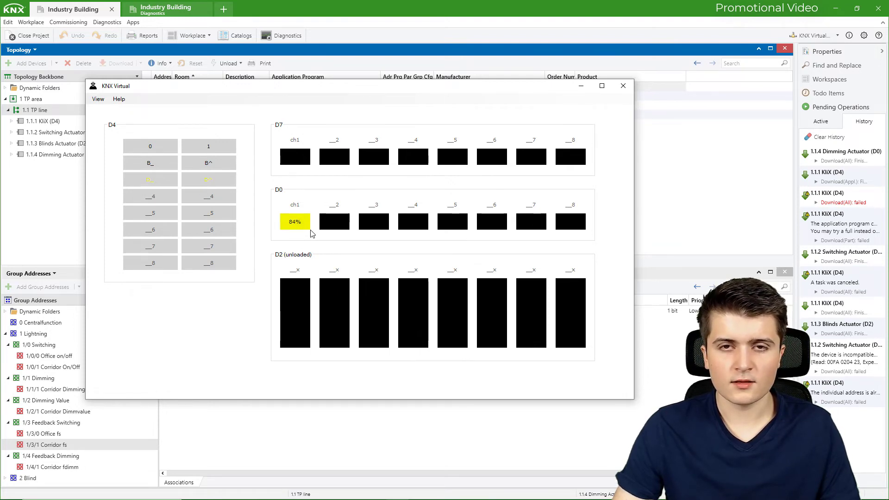
{"action": "left_click", "coordinate": [155, 184]}
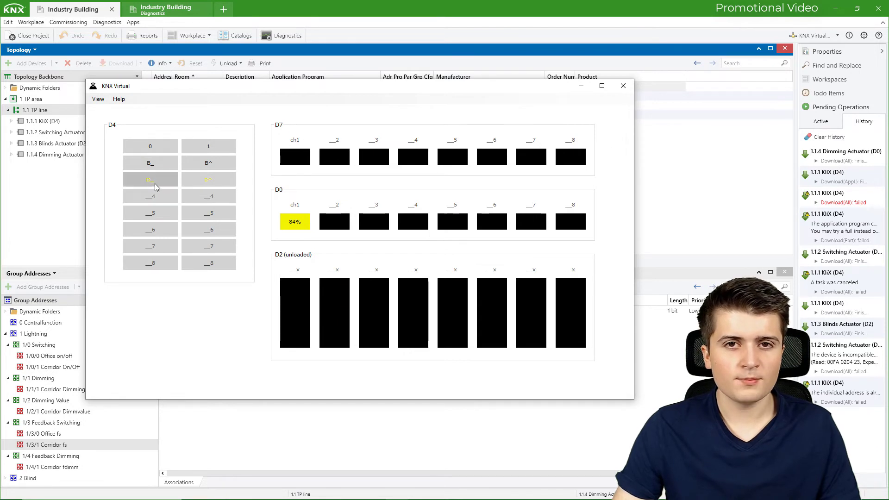
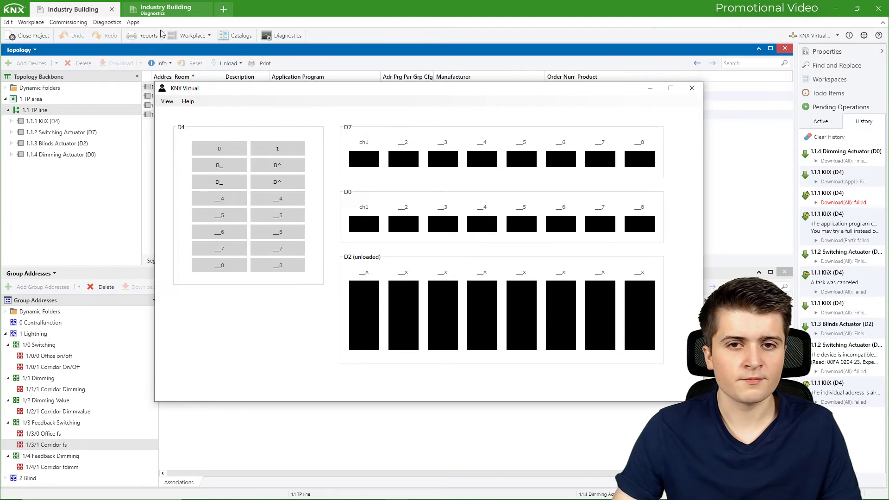
Start recording telegrams in the ETS Group Monitor and switch on D0 channel 1 with the D^ push button in KNX Virtual.
{"action": "left_click", "coordinate": [168, 9]}
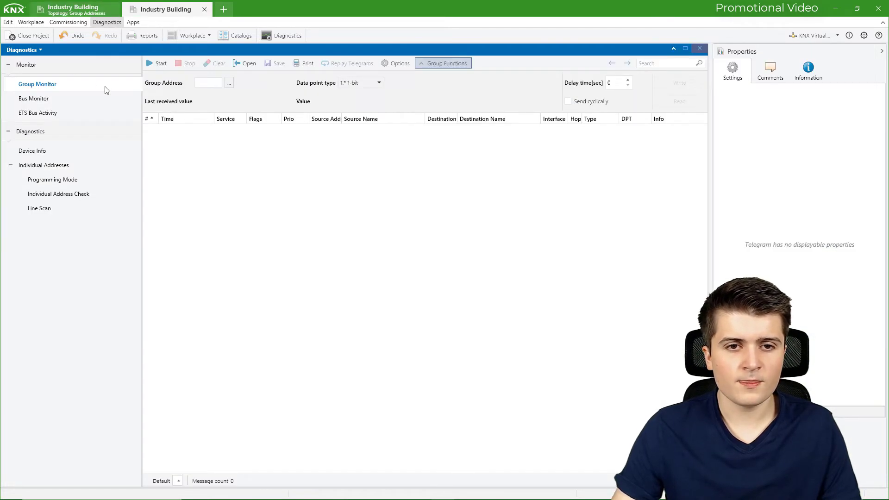
{"action": "left_click", "coordinate": [158, 65]}
{"action": "key", "text": "alt+Tab"}
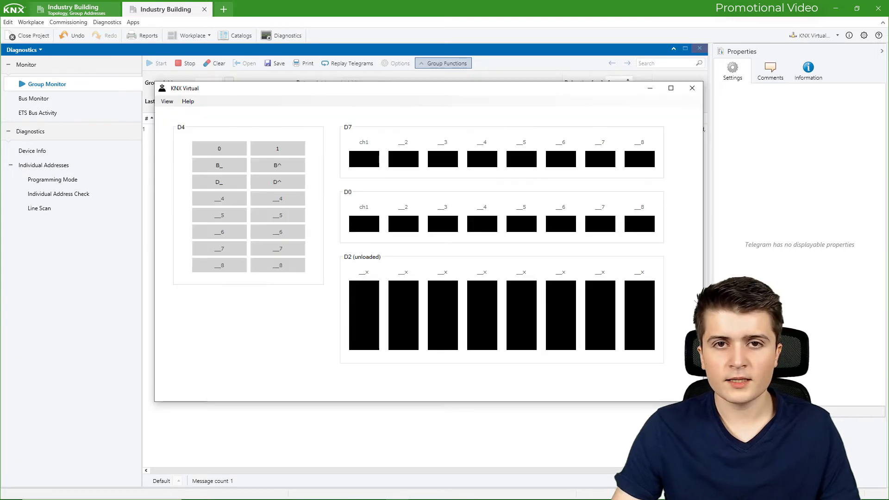
{"action": "left_click_drag", "start_coordinate": [155, 143], "coordinate": [452, 152]}
{"action": "left_click_drag", "start_coordinate": [551, 88], "coordinate": [699, 222]}
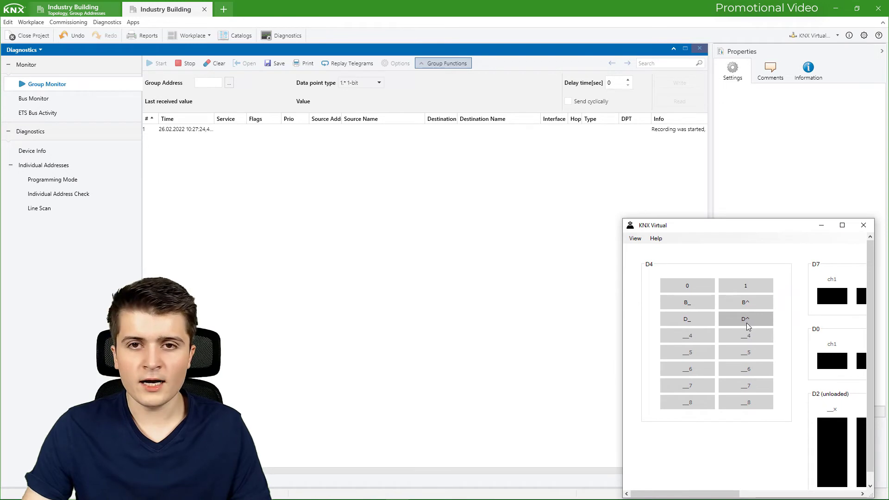
{"action": "left_click", "coordinate": [746, 319]}
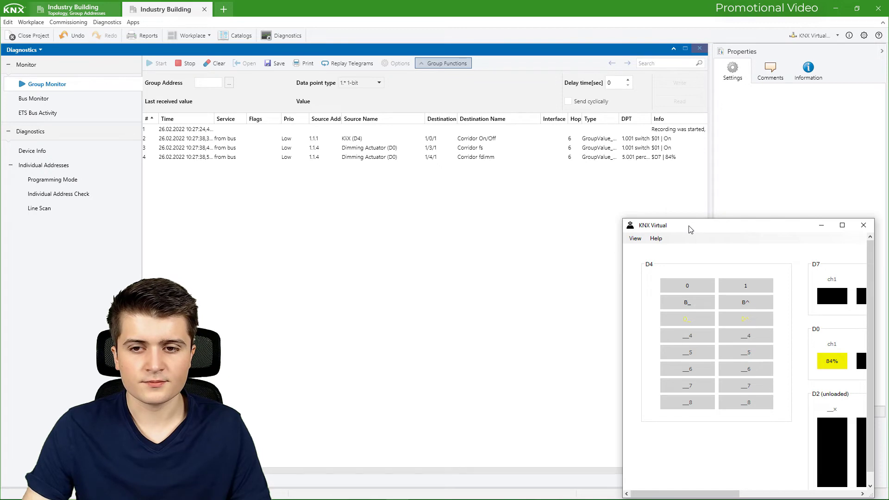
Dim down D0 channel 1 in KNX Virtual by holding and releasing the D_ push button of D4.
{"action": "left_click_drag", "start_coordinate": [690, 229], "coordinate": [289, 179]}
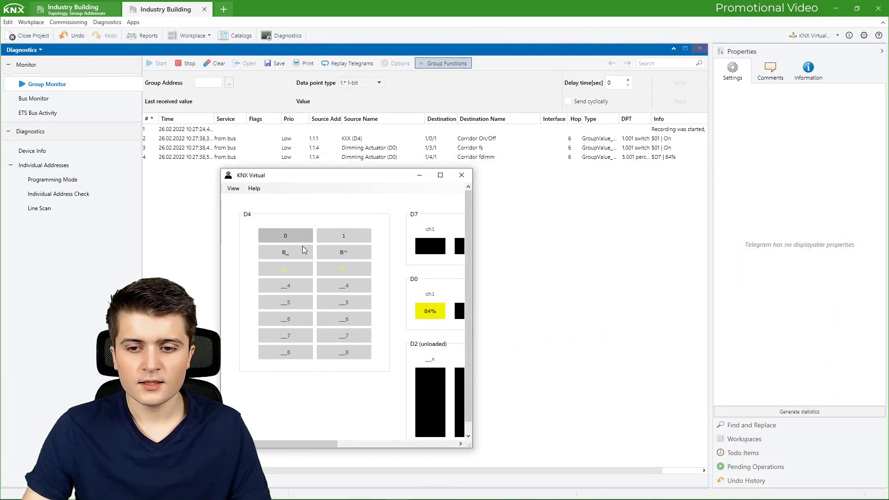
{"action": "left_click", "coordinate": [293, 269]}
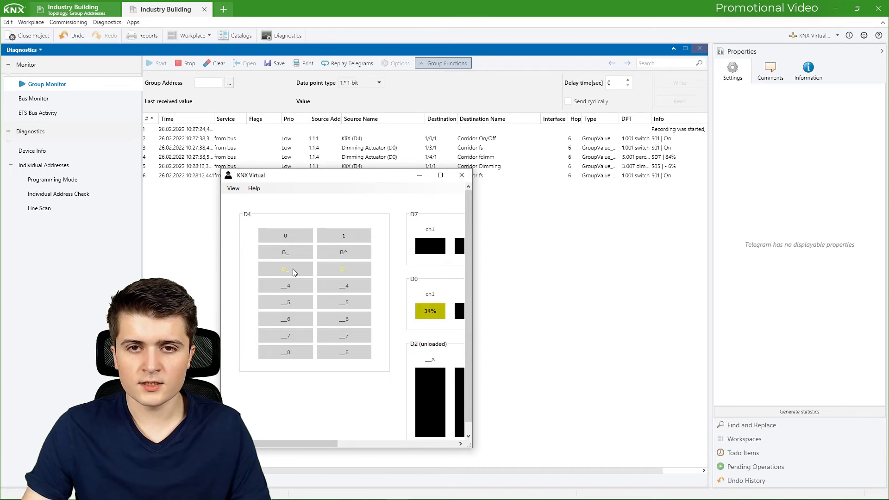
{"action": "left_click_drag", "start_coordinate": [326, 180], "coordinate": [689, 225]}
Examine the dim-down telegrams in the ETS Group Monitor, covering the Corridor Dimming start and break commands and the Corridor fs and fdimm feedback.
{"action": "left_click", "coordinate": [453, 228]}
{"action": "left_click", "coordinate": [232, 169]}
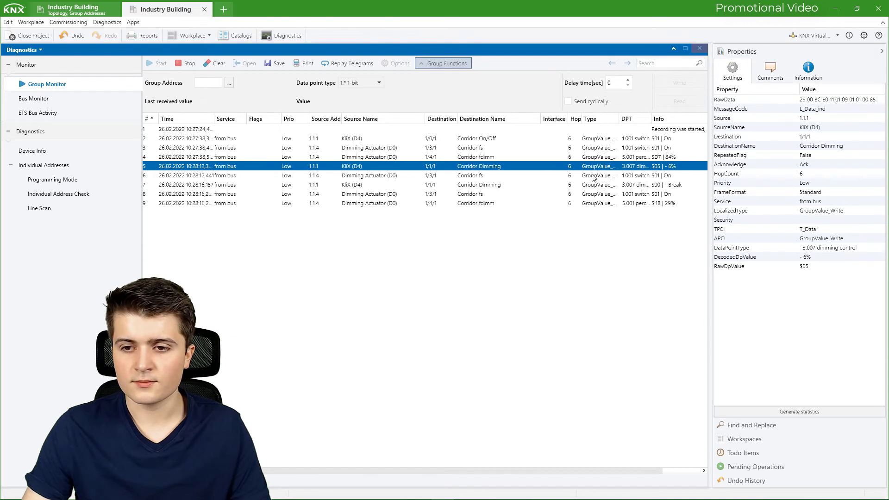
{"action": "left_click", "coordinate": [319, 176]}
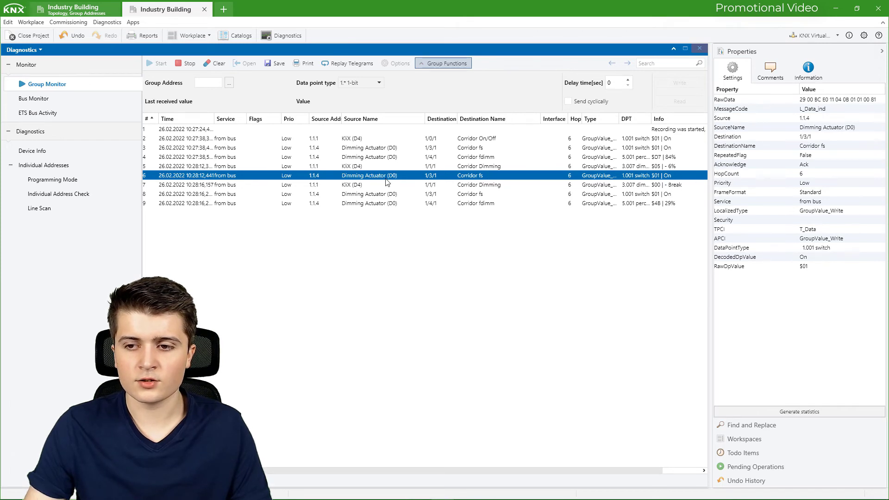
{"action": "left_click", "coordinate": [239, 186]}
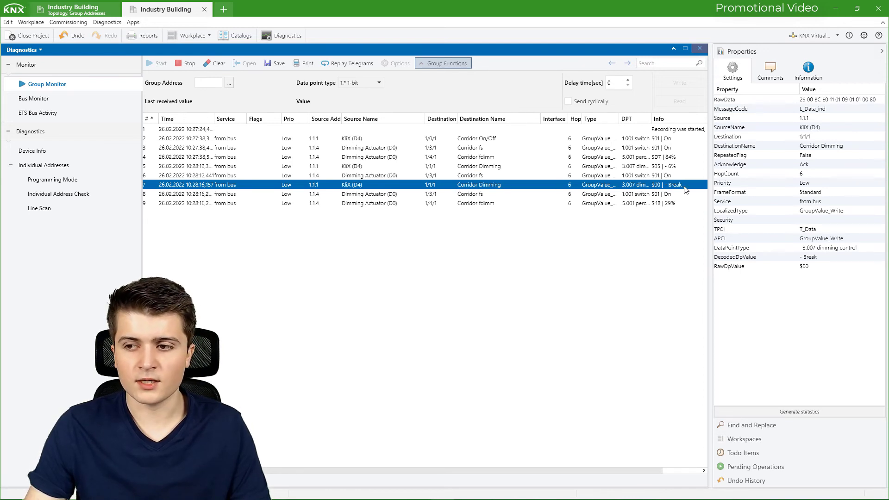
{"action": "scroll", "coordinate": [672, 172], "scroll_direction": "right", "scroll_amount": 2}
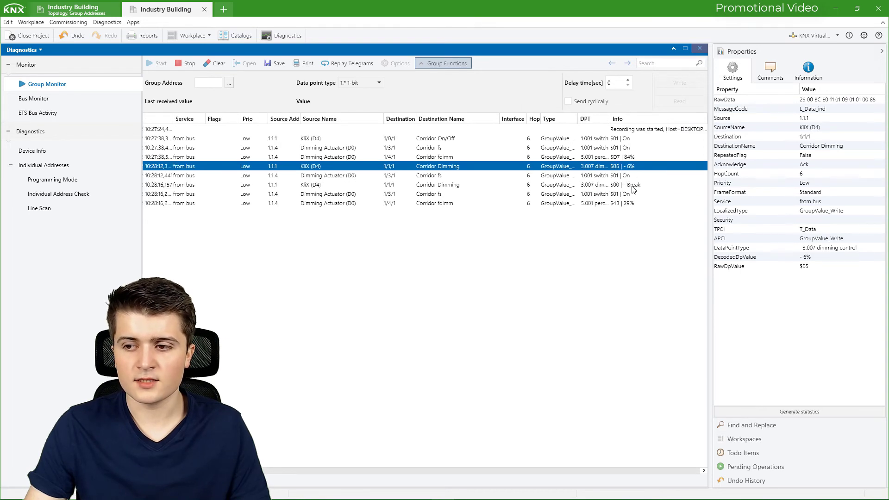
{"action": "left_click", "coordinate": [408, 196]}
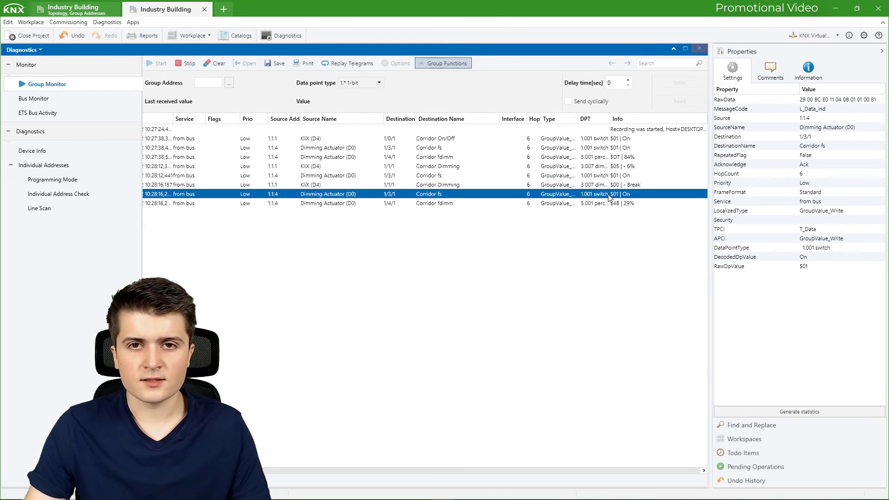
{"action": "left_click", "coordinate": [590, 204]}
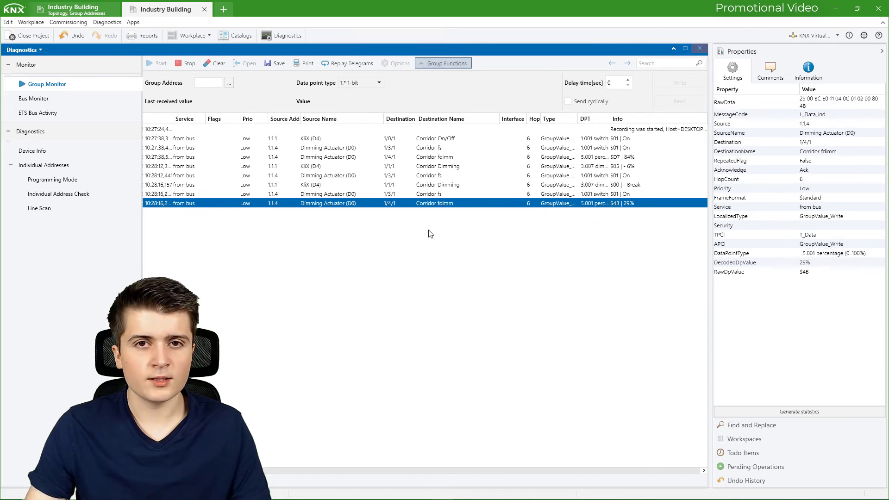
{"action": "left_click_drag", "start_coordinate": [320, 470], "coordinate": [278, 470]}
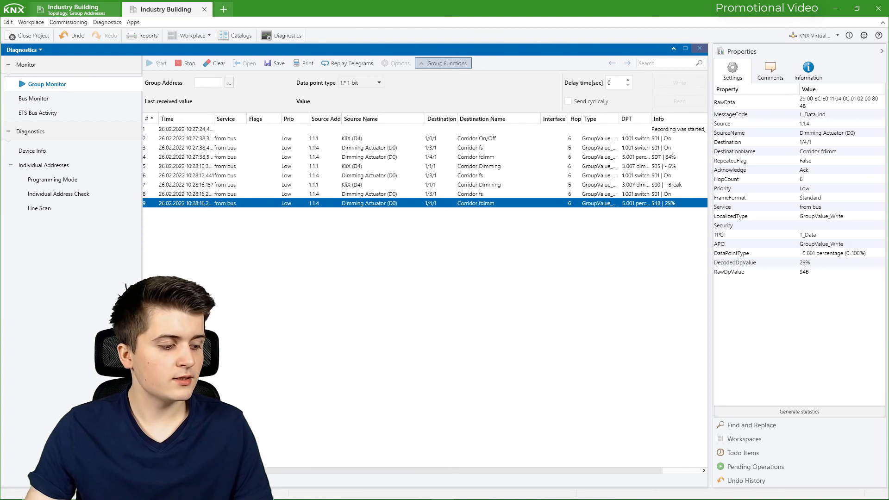
Switch to KNX Virtual and dim up D0 channel 1 with the D^ push button of D4.
{"action": "key", "text": "alt+Tab"}
{"action": "left_click_drag", "start_coordinate": [661, 221], "coordinate": [647, 200]}
{"action": "left_click", "coordinate": [697, 298]}
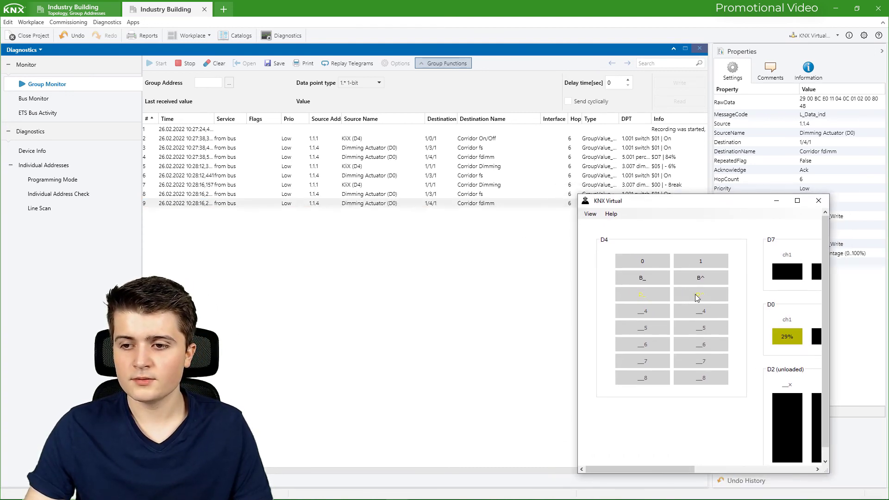
Return to the ETS Group Monitor and examine the Corridor Dimming start and break telegrams from dimming up.
{"action": "key", "text": "alt+Tab"}
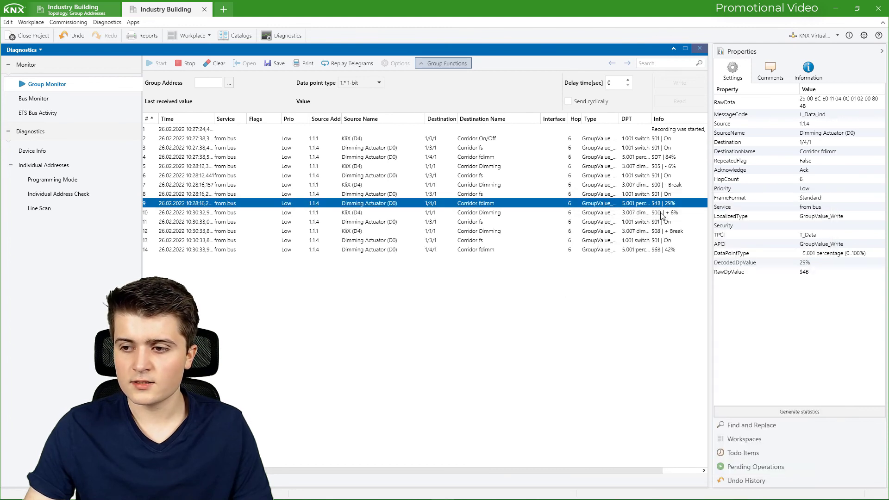
{"action": "left_click", "coordinate": [661, 213]}
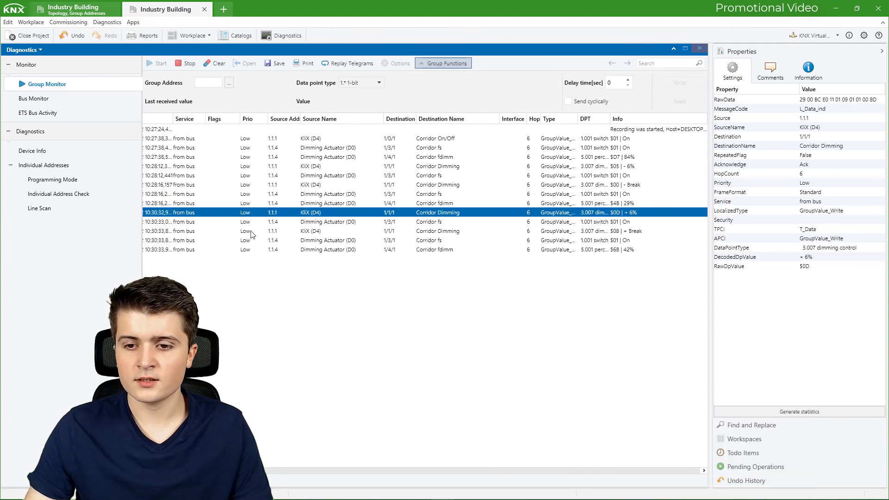
{"action": "left_click", "coordinate": [183, 232]}
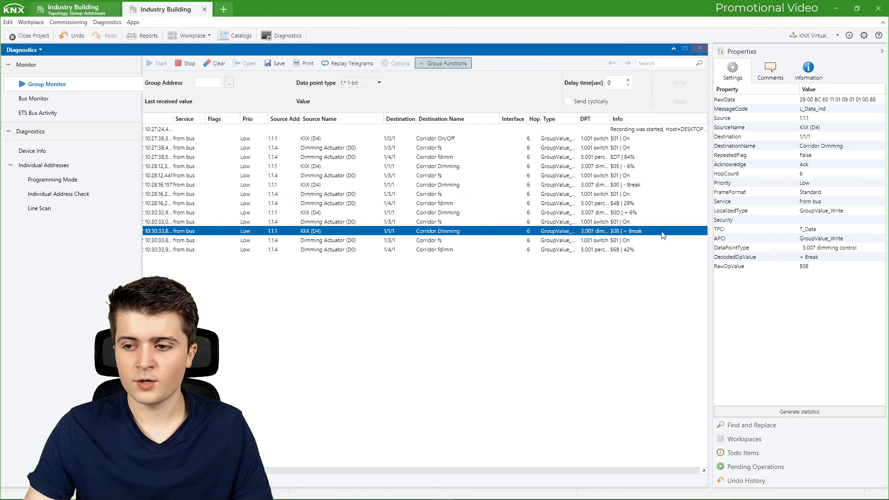